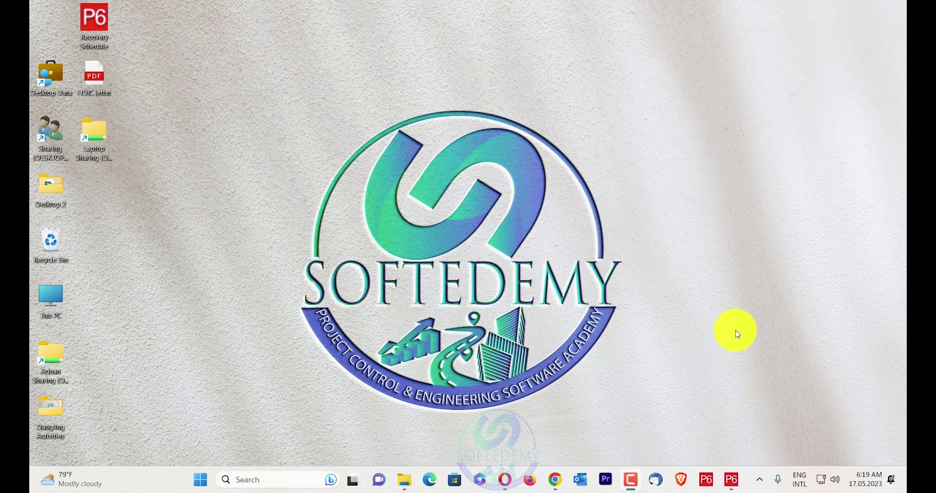
- Restore the Primavera P6 window showing the Projects list from the taskbar
{"action": "left_click", "coordinate": [731, 480]}
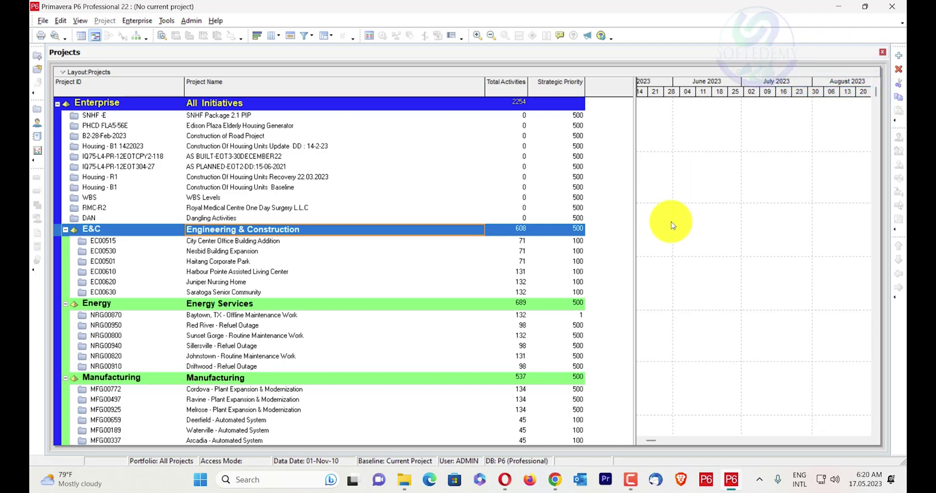
- Try importing Recovery Schedule.xer from the desktop in Primavera PM (XER) format
{"action": "left_click", "coordinate": [268, 116]}
{"action": "left_click", "coordinate": [42, 20]}
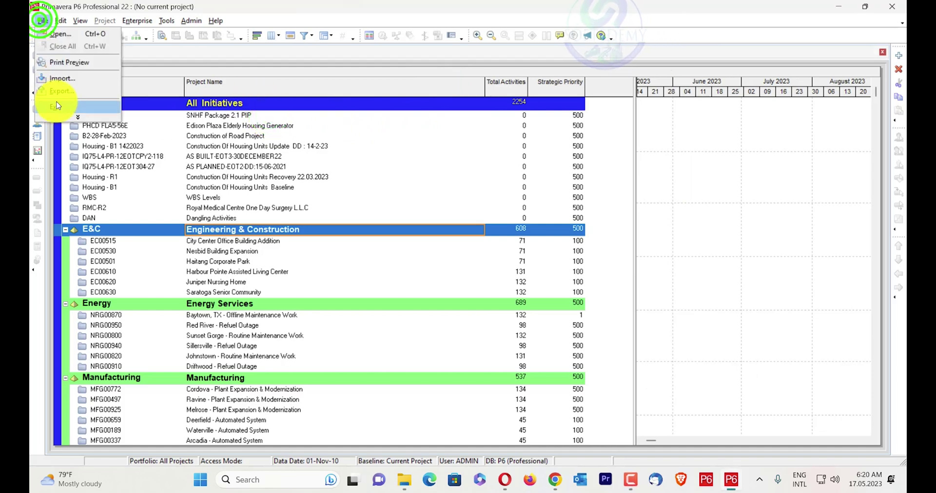
{"action": "left_click", "coordinate": [59, 78]}
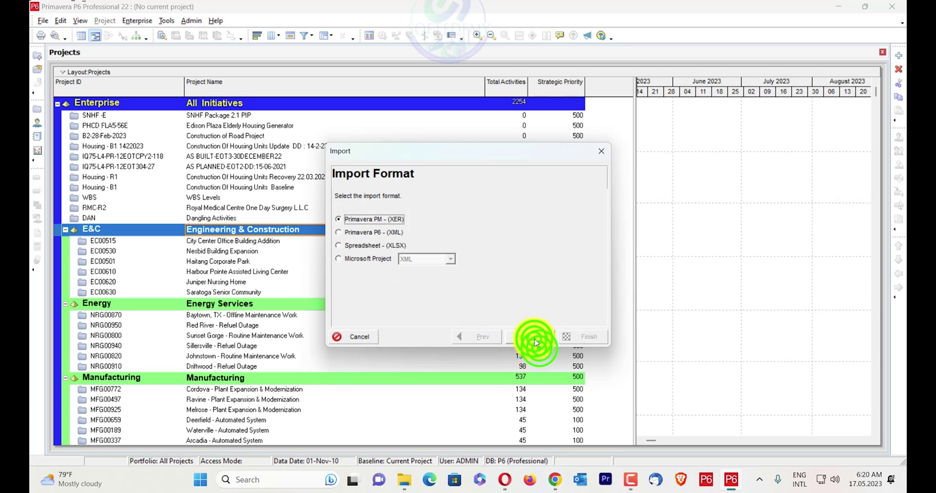
{"action": "left_click", "coordinate": [534, 337]}
{"action": "left_click", "coordinate": [534, 337]}
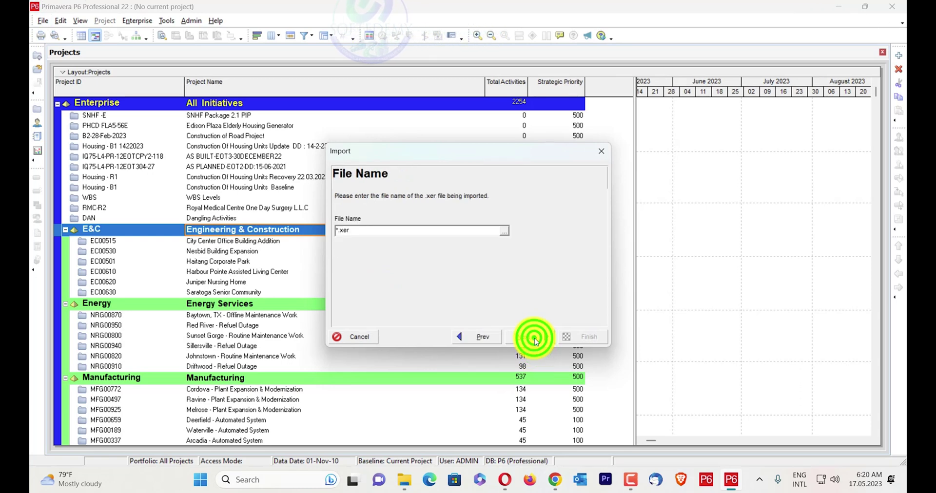
{"action": "left_click", "coordinate": [503, 233]}
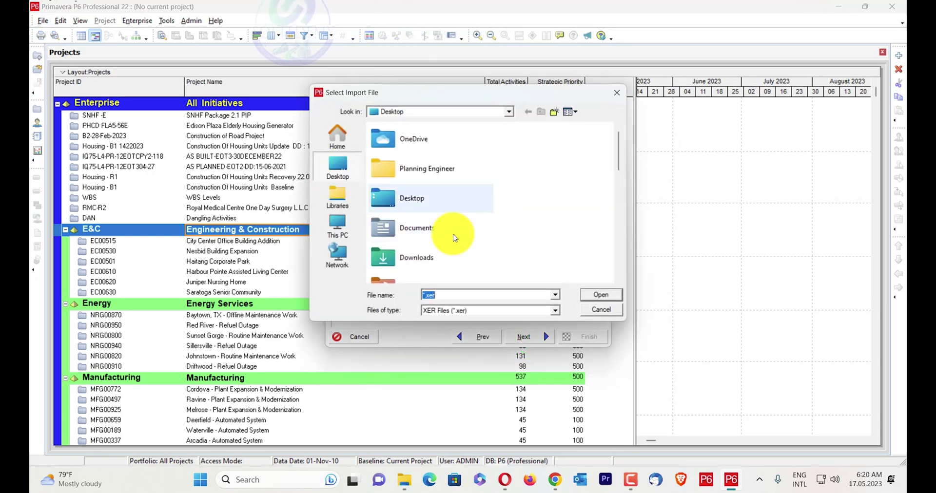
{"action": "scroll", "coordinate": [504, 244], "scroll_direction": "down", "scroll_amount": 5}
{"action": "scroll", "coordinate": [505, 244], "scroll_direction": "down", "scroll_amount": 3}
{"action": "left_click", "coordinate": [428, 237]}
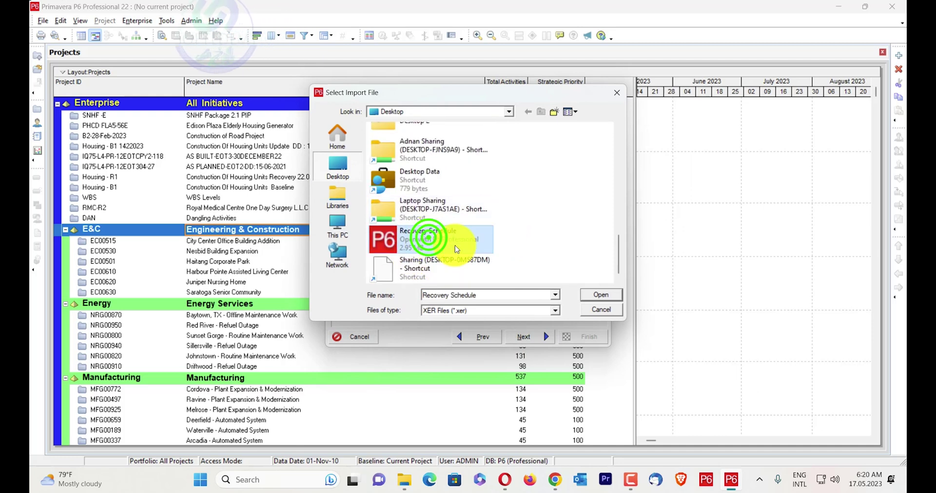
{"action": "left_click", "coordinate": [595, 293]}
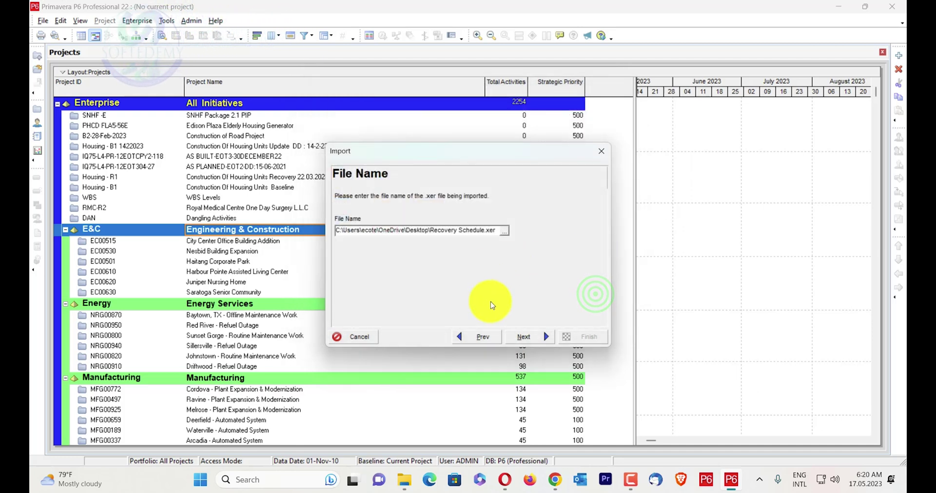
{"action": "left_click", "coordinate": [531, 342]}
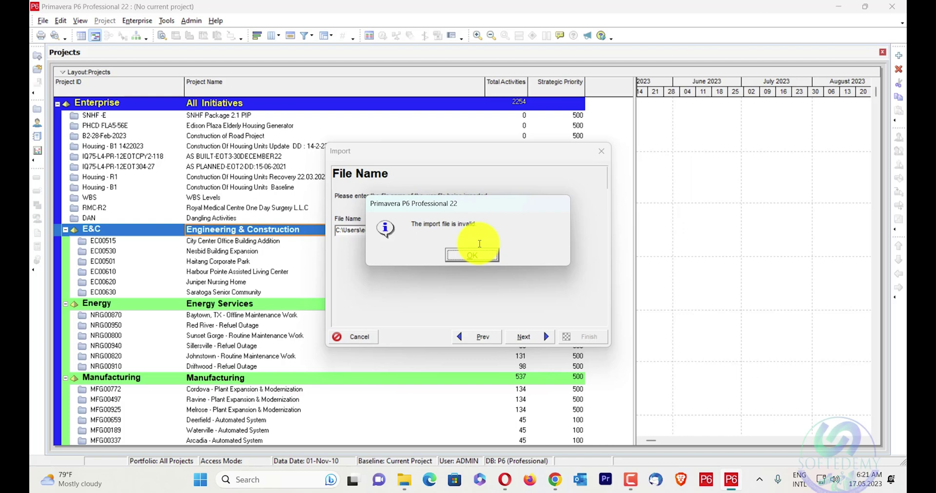
- Dismiss the invalid-file message, close the Import wizard, and add a new project under All Initiatives
{"action": "left_click", "coordinate": [473, 254]}
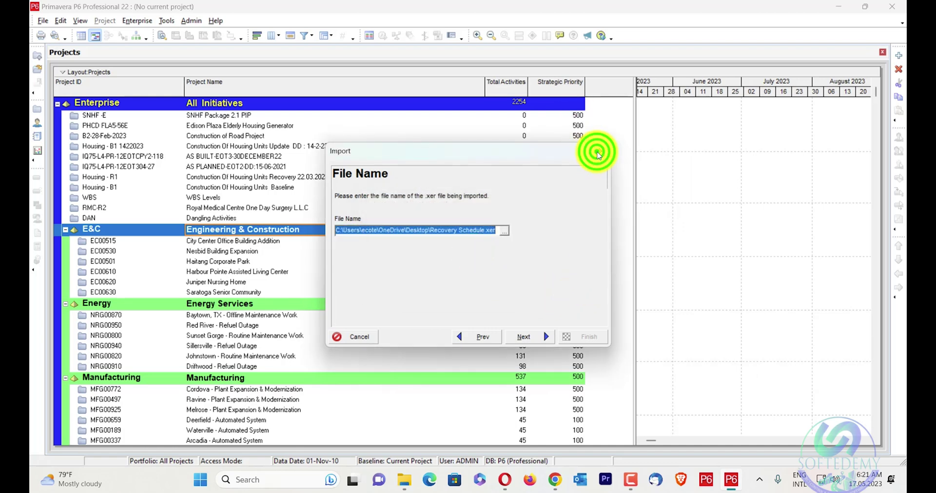
{"action": "left_click", "coordinate": [598, 155]}
{"action": "left_click", "coordinate": [188, 104]}
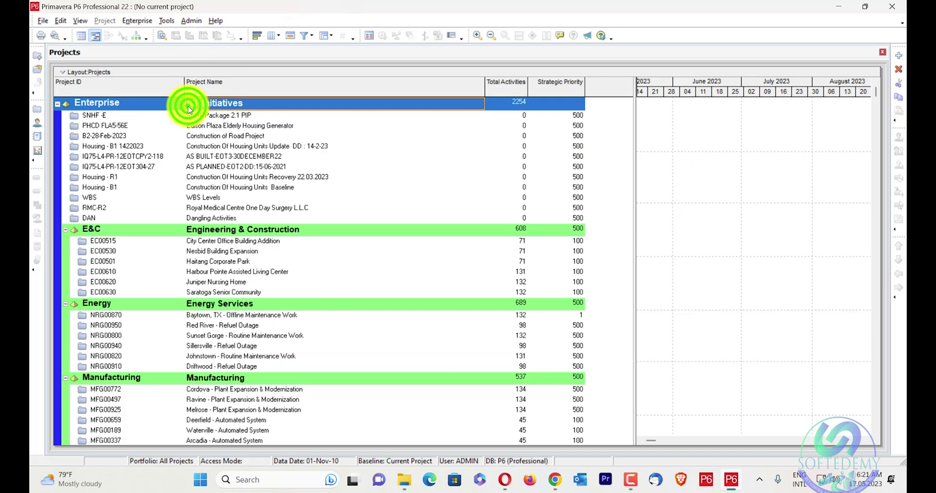
{"action": "right_click", "coordinate": [188, 108]}
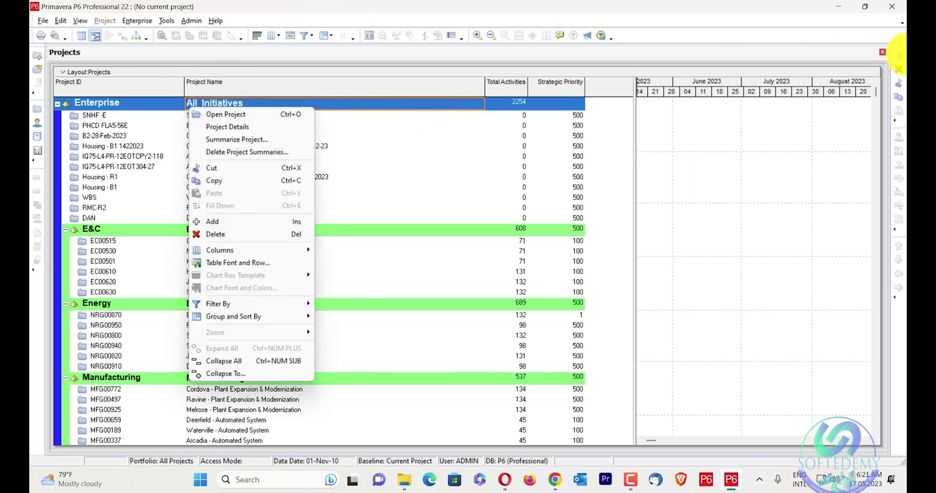
{"action": "left_click", "coordinate": [898, 58]}
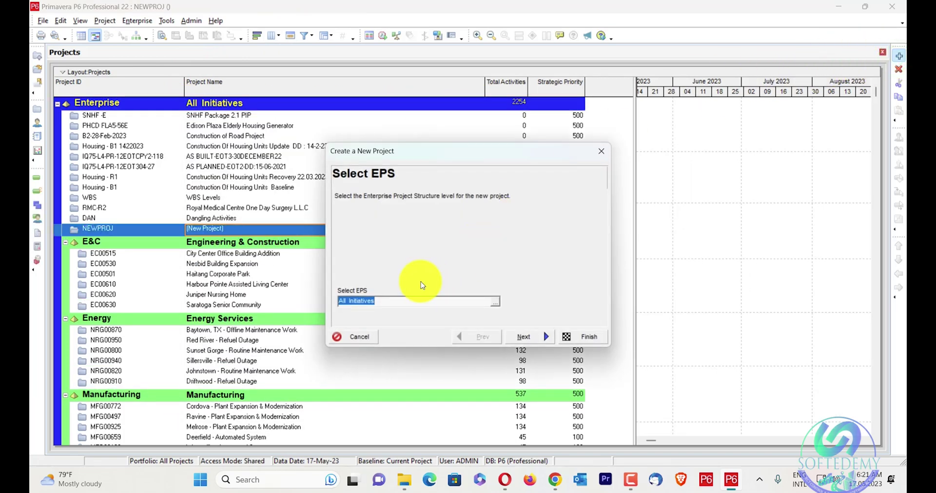
{"action": "left_click", "coordinate": [534, 337]}
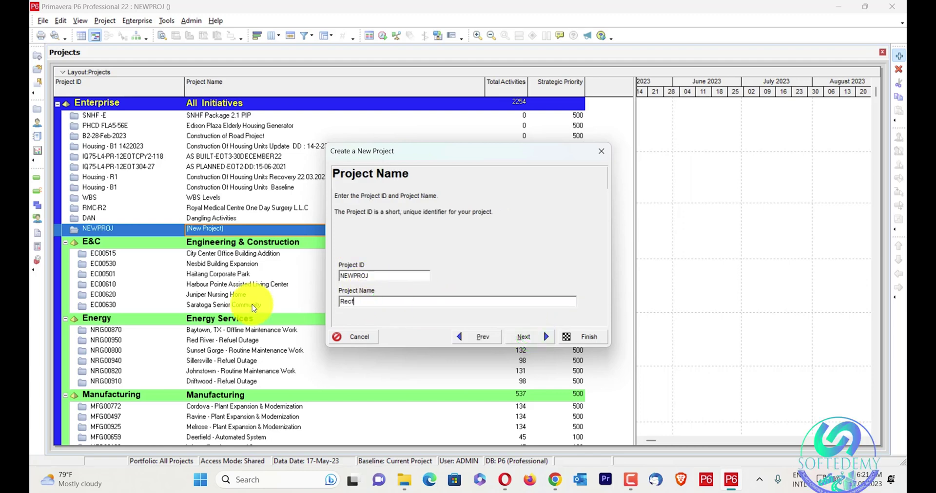
- Name the new project 'Recovery Schedule' with ID R1 and finish the wizard
{"action": "type", "text": "overy"}
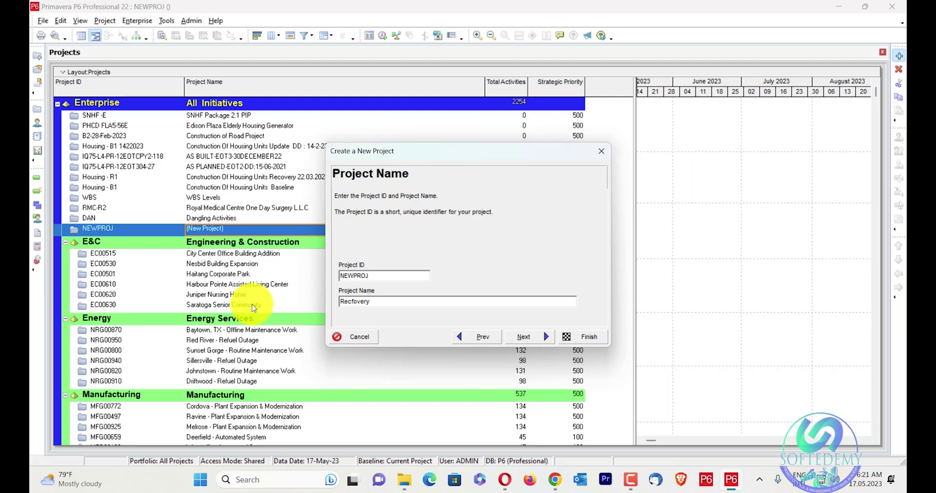
{"action": "key", "text": "BackSpace"}
{"action": "key", "text": "BackSpace"}
{"action": "key", "text": "BackSpace"}
{"action": "key", "text": "BackSpace"}
{"action": "key", "text": "BackSpace"}
{"action": "key", "text": "BackSpace"}
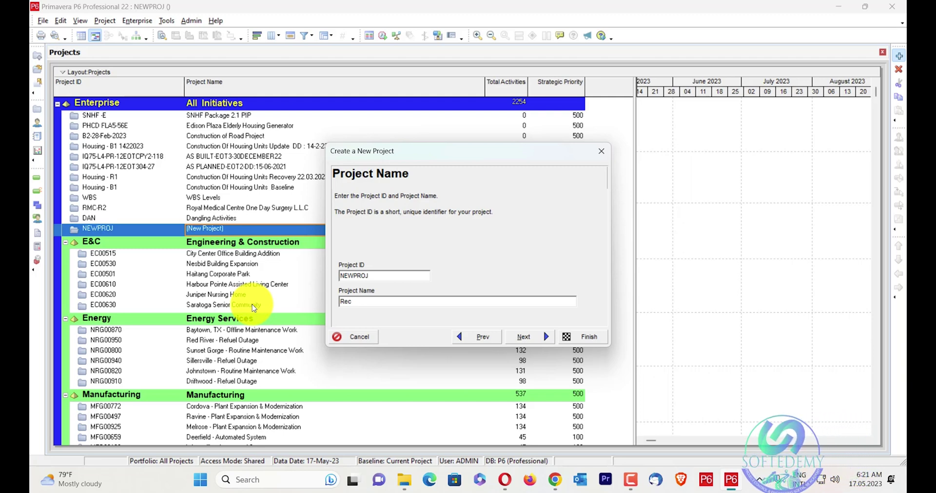
{"action": "type", "text": "overy Schedu"}
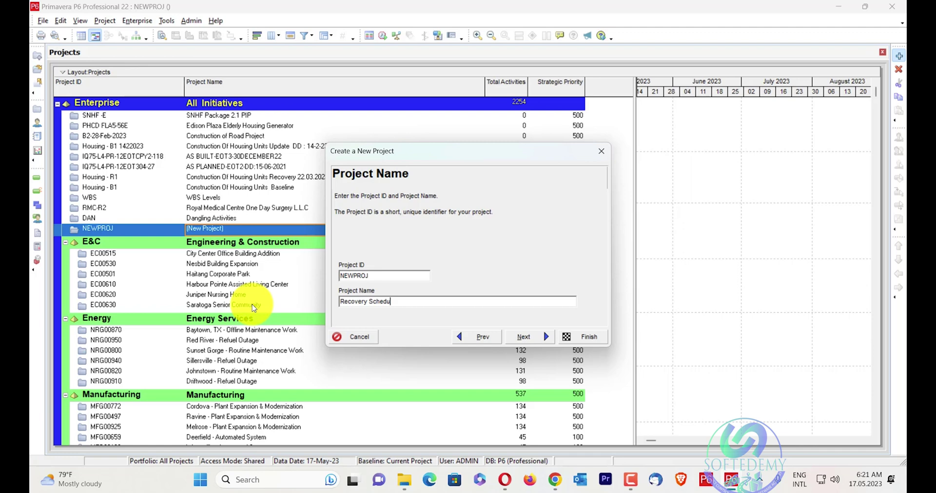
{"action": "type", "text": "le"}
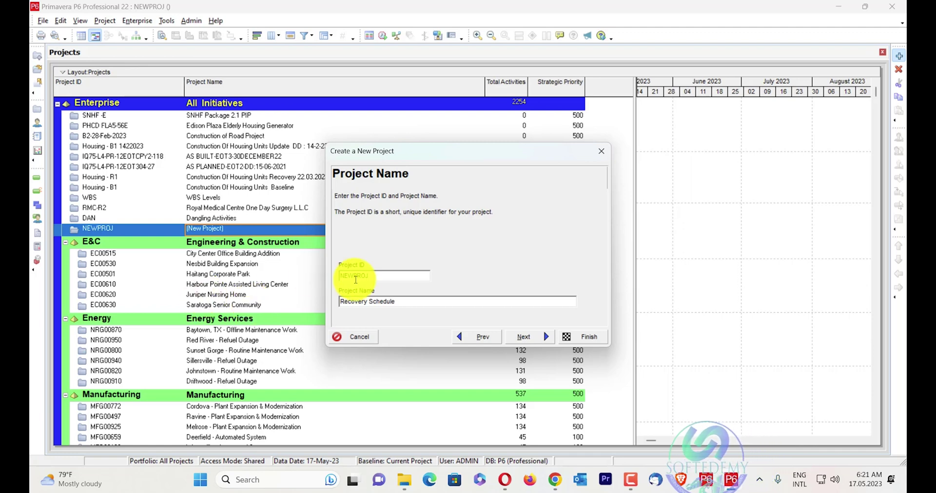
{"action": "double_click", "coordinate": [355, 276]}
{"action": "type", "text": "R1"}
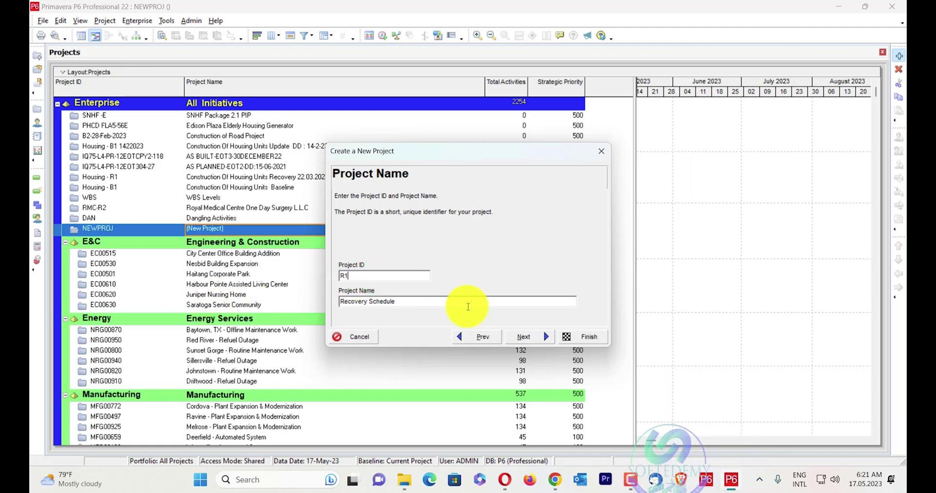
{"action": "left_click", "coordinate": [537, 336]}
{"action": "left_click", "coordinate": [537, 336]}
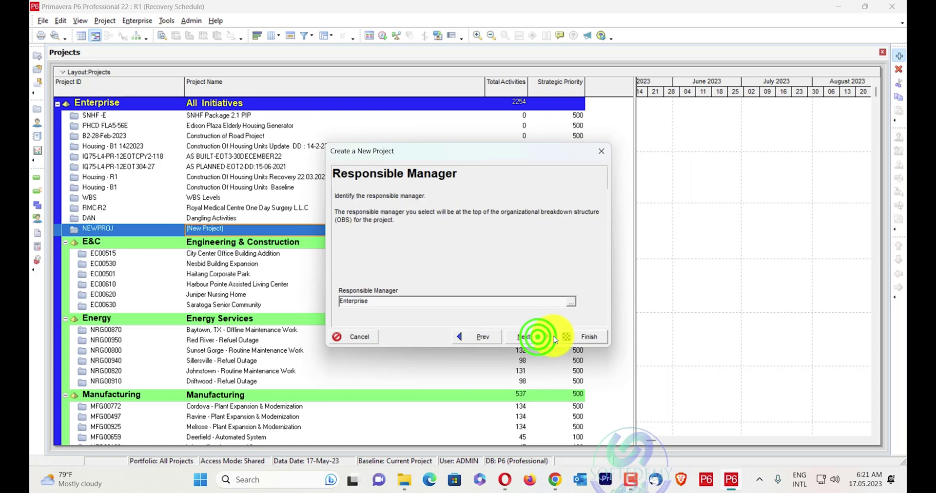
{"action": "left_click", "coordinate": [539, 336]}
{"action": "left_click", "coordinate": [577, 335]}
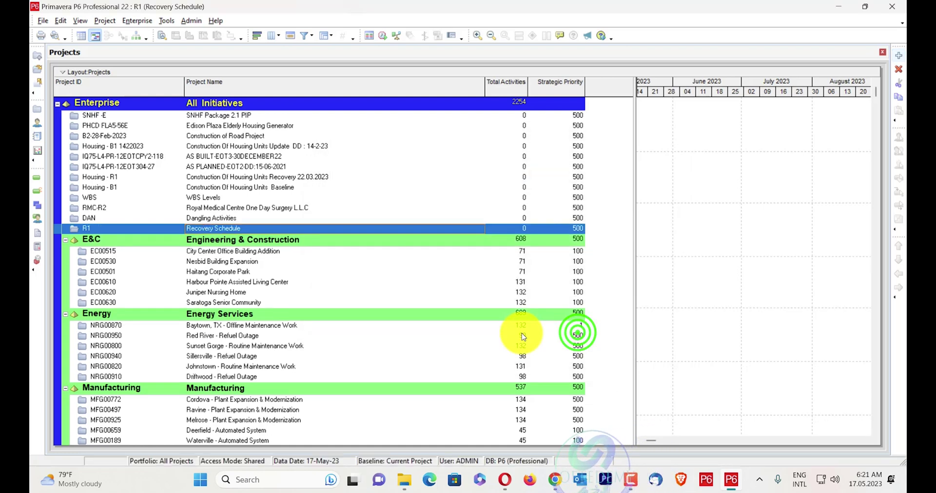
- Open project R1 and start an XER export at version 22.12 or later
{"action": "right_click", "coordinate": [328, 232]}
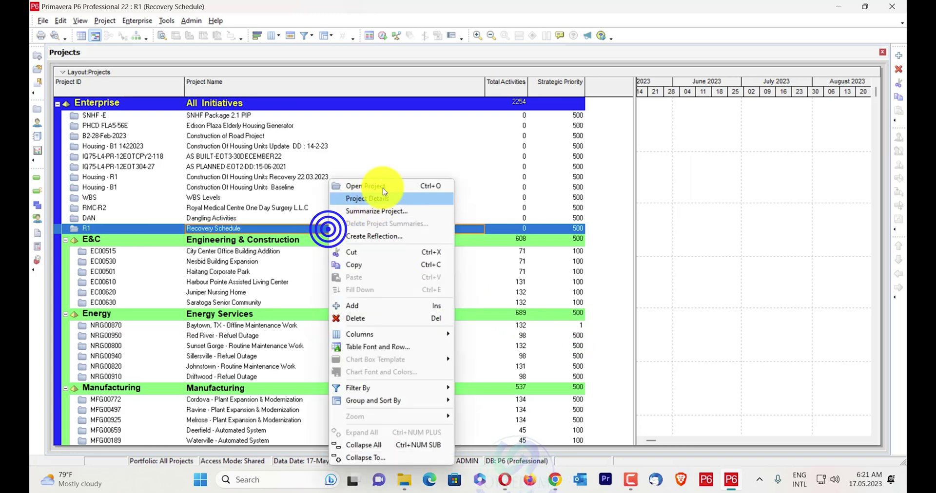
{"action": "left_click", "coordinate": [384, 186]}
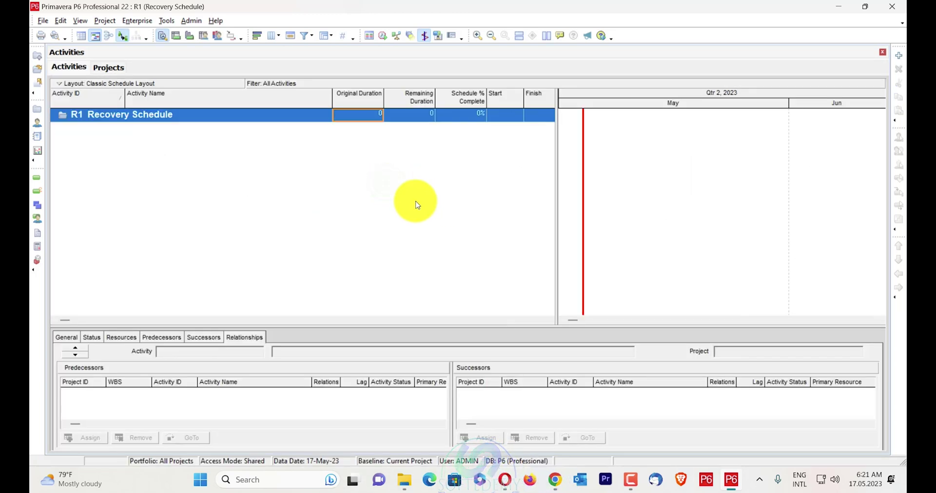
{"action": "left_click", "coordinate": [42, 21]}
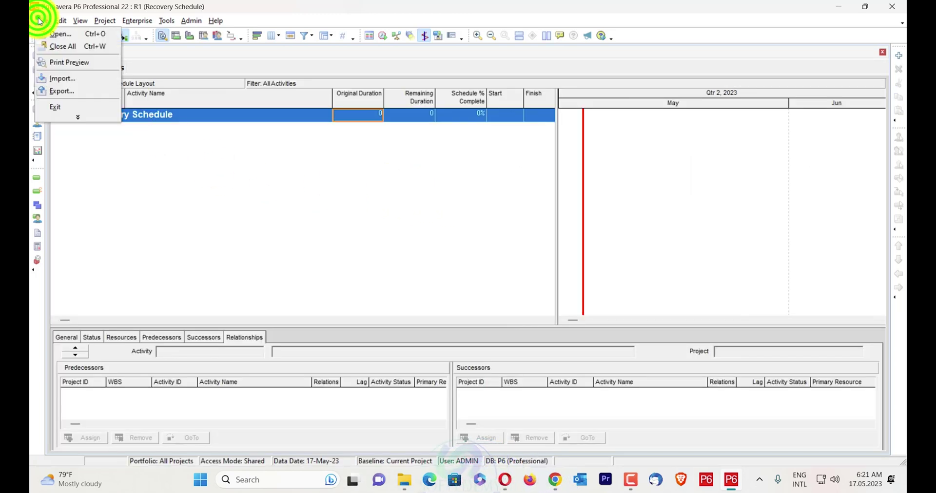
{"action": "left_click", "coordinate": [81, 95]}
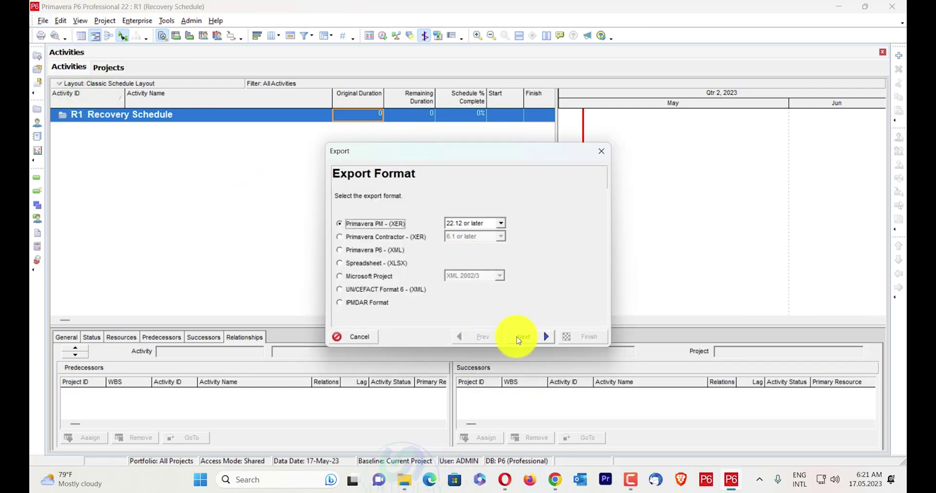
{"action": "left_click", "coordinate": [503, 224]}
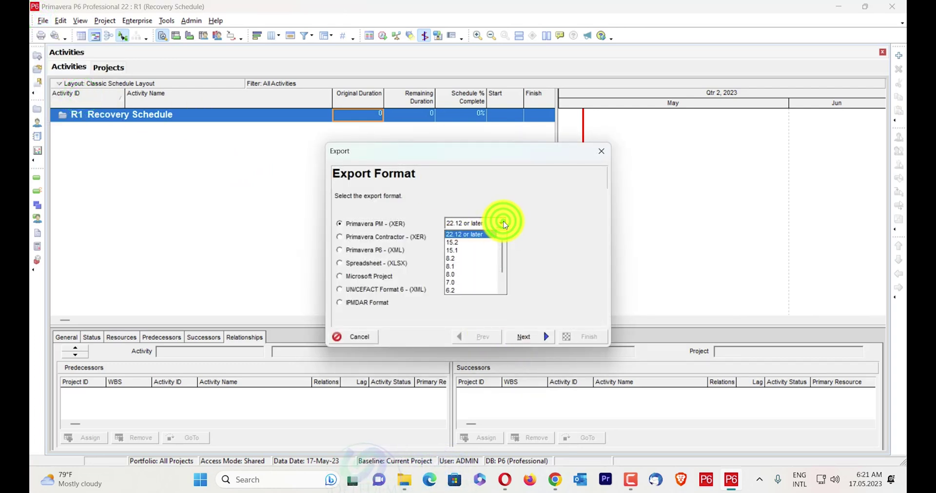
{"action": "left_click", "coordinate": [504, 223]}
{"action": "left_click", "coordinate": [530, 336]}
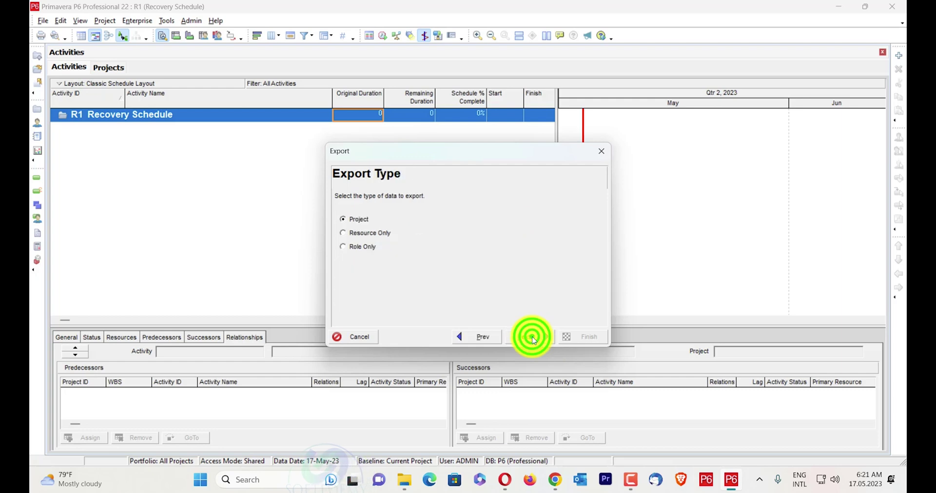
{"action": "left_click", "coordinate": [532, 337]}
{"action": "left_click", "coordinate": [533, 338]}
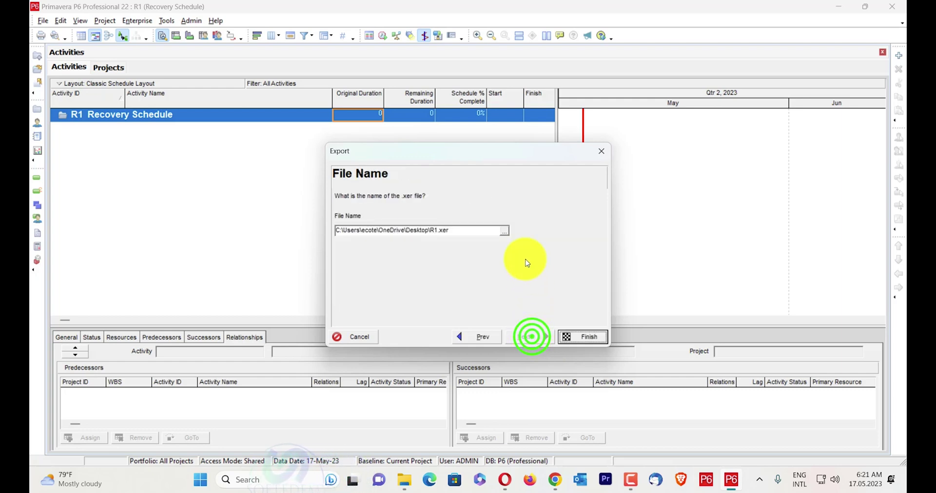
- Save the export as R1.xer on the Desktop and run it
{"action": "left_click", "coordinate": [507, 232]}
{"action": "left_click", "coordinate": [335, 187]}
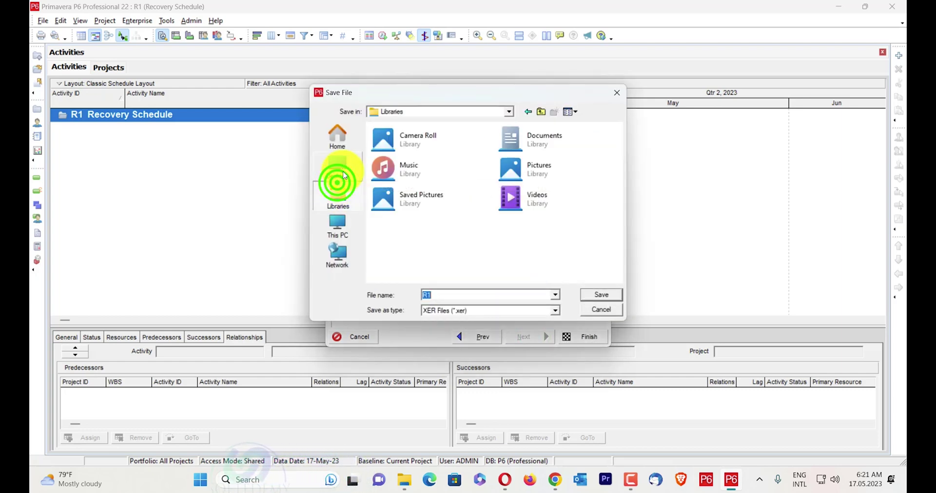
{"action": "left_click", "coordinate": [340, 171]}
{"action": "left_click", "coordinate": [549, 240]}
{"action": "left_click", "coordinate": [600, 294]}
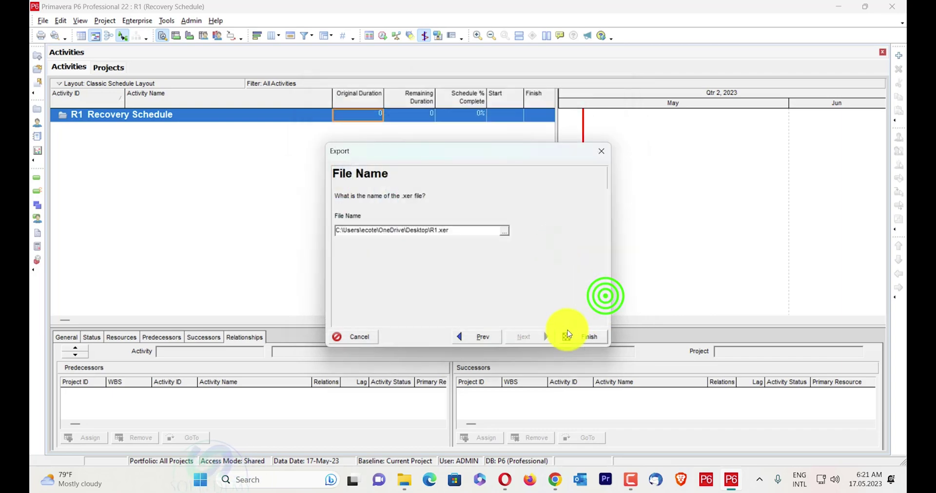
{"action": "left_click", "coordinate": [584, 335]}
{"action": "left_click", "coordinate": [580, 337]}
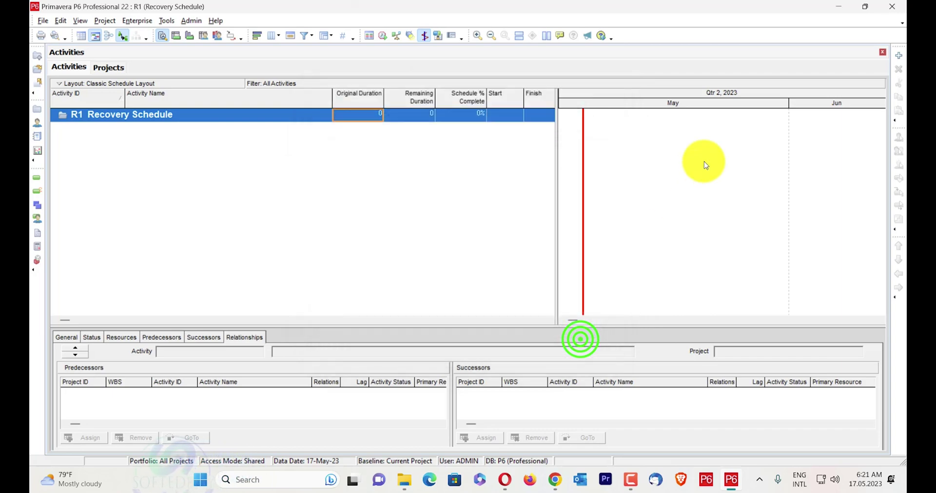
- Open Recovery Schedule.xer in Notepad and scroll to its final UDFVALUE records
{"action": "left_click", "coordinate": [839, 7]}
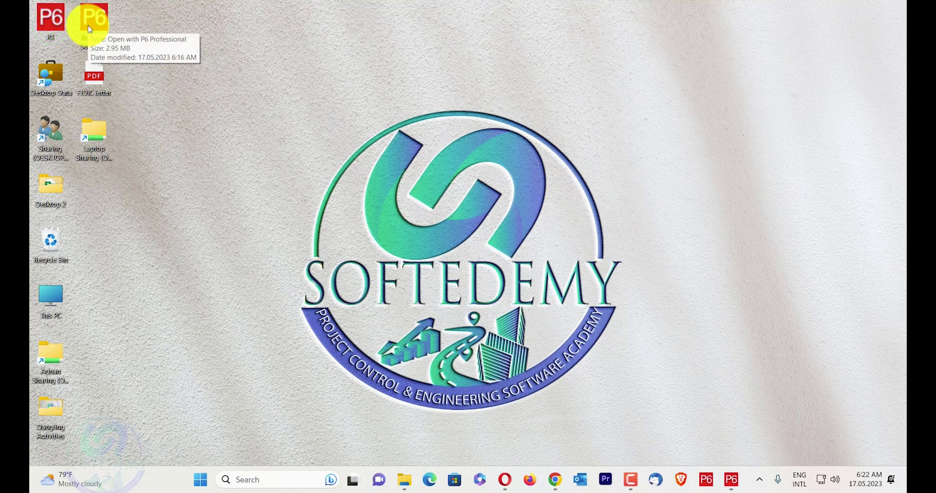
{"action": "left_click", "coordinate": [258, 21]}
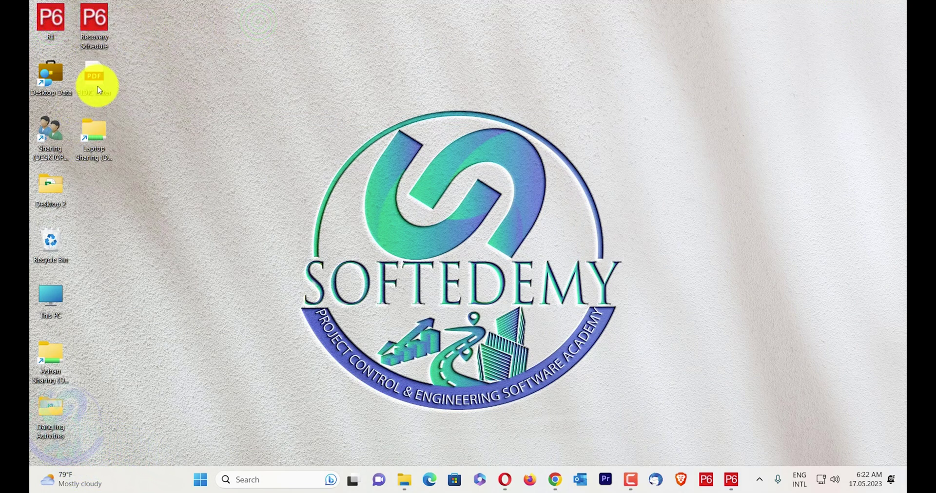
{"action": "right_click", "coordinate": [96, 29]}
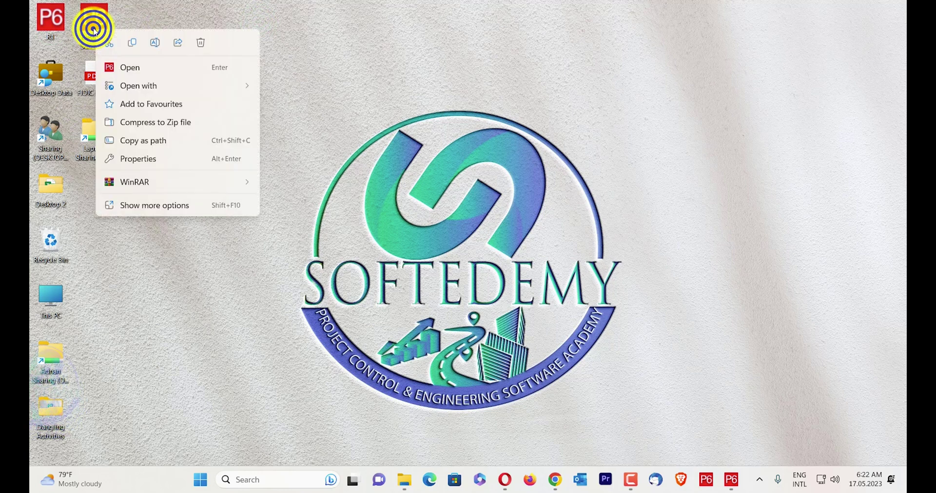
{"action": "mouse_move", "coordinate": [148, 88]}
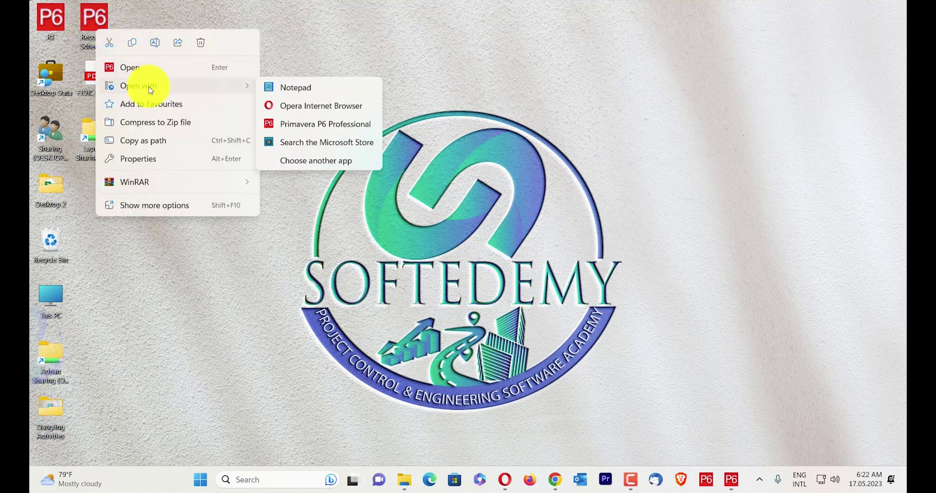
{"action": "left_click", "coordinate": [298, 88]}
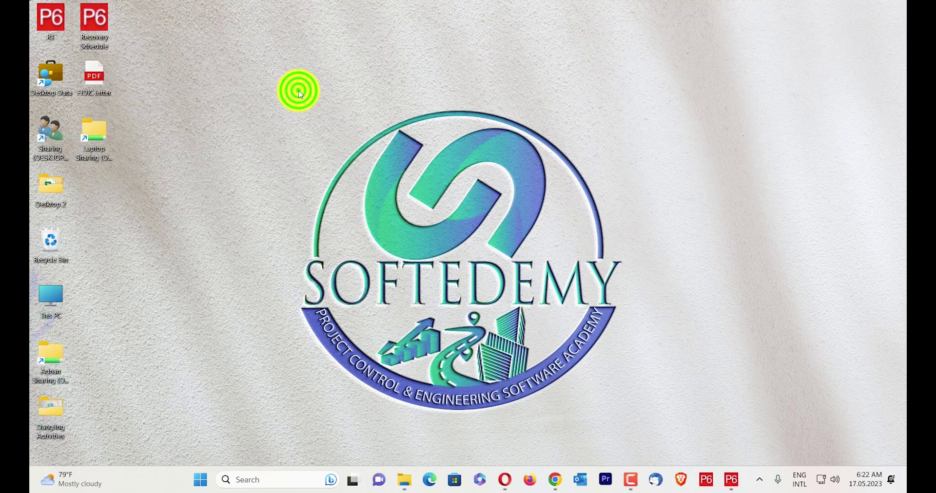
{"action": "scroll", "coordinate": [397, 199], "scroll_direction": "down", "scroll_amount": 20}
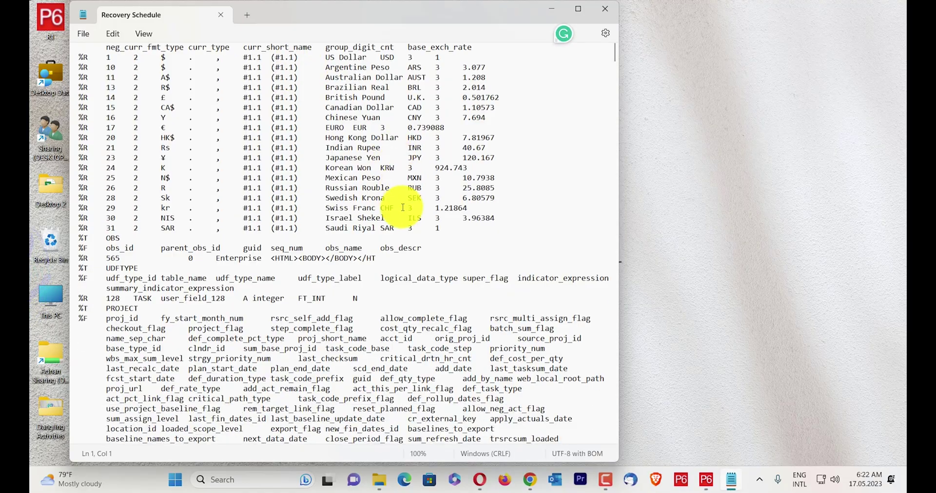
{"action": "scroll", "coordinate": [582, 78], "scroll_direction": "down", "scroll_amount": 3}
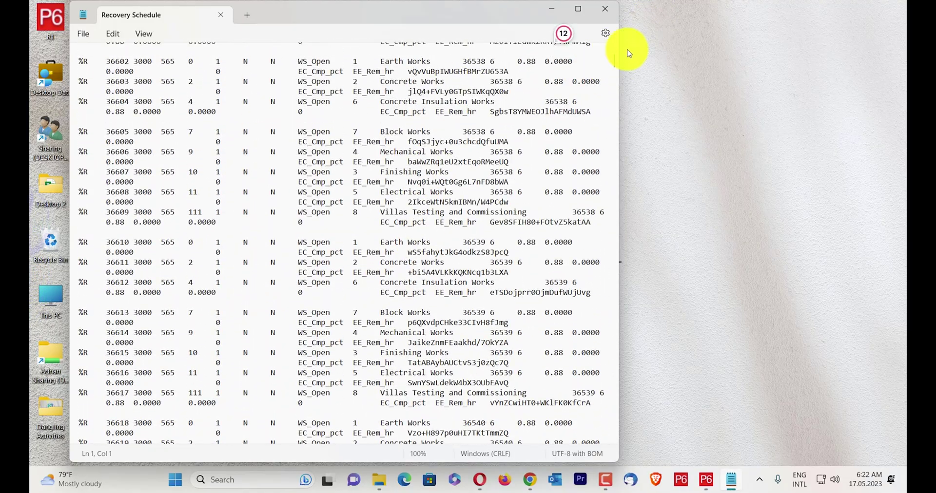
{"action": "left_click_drag", "start_coordinate": [613, 62], "coordinate": [628, 442]}
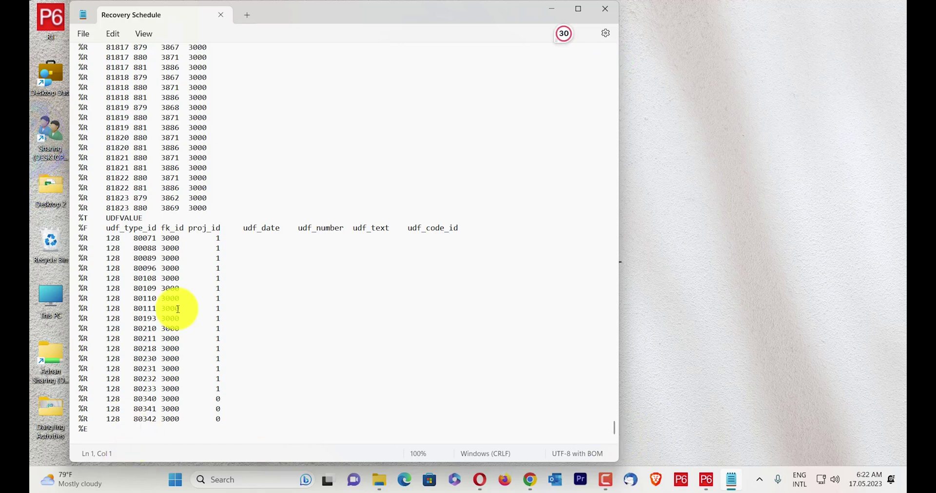
- Open R1.xer in a second Notepad tab, scroll back to its top, then return to Recovery Schedule
{"action": "double_click", "coordinate": [550, 14]}
{"action": "key", "text": "super+d"}
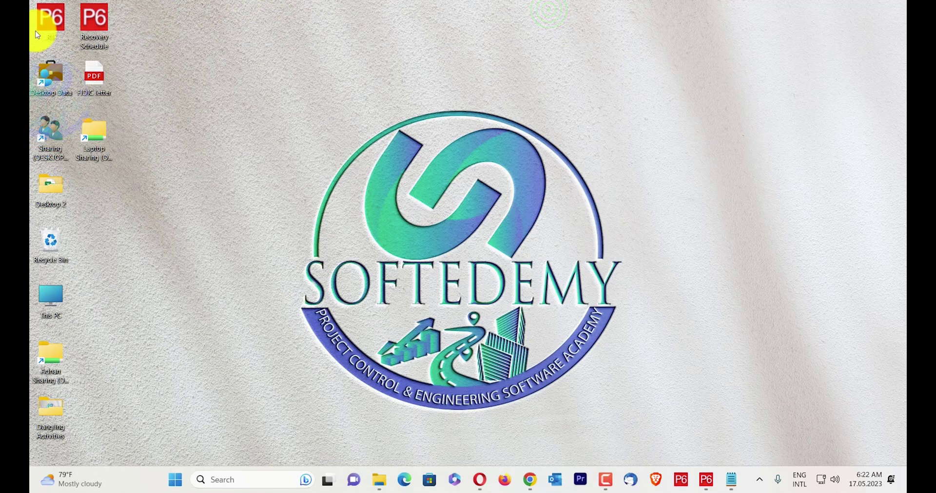
{"action": "right_click", "coordinate": [49, 22]}
{"action": "mouse_move", "coordinate": [89, 77]}
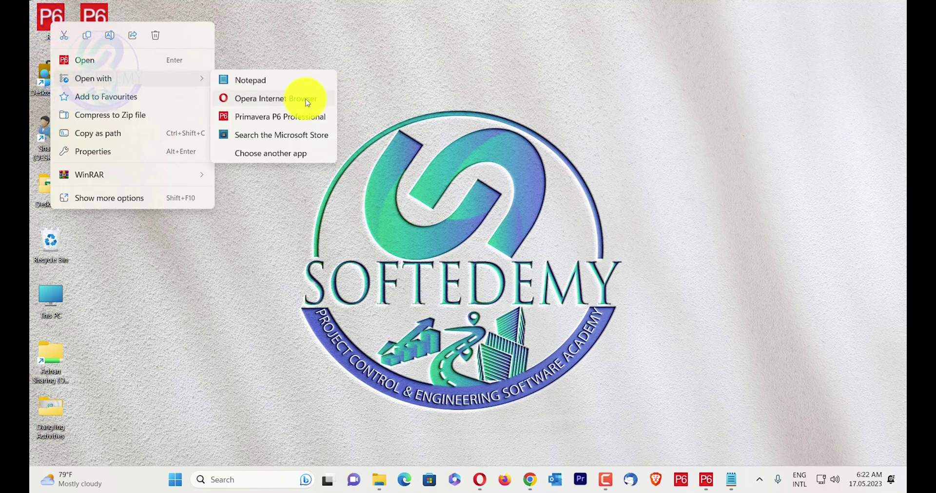
{"action": "left_click", "coordinate": [289, 82]}
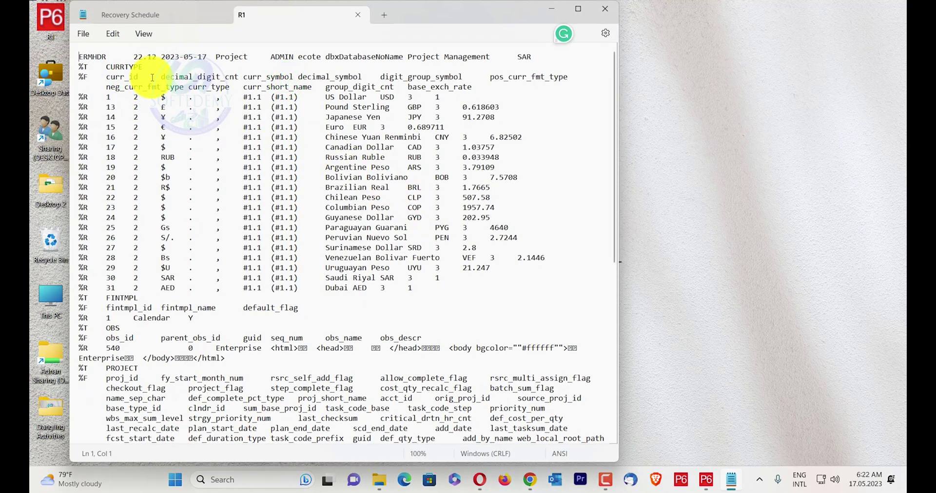
{"action": "scroll", "coordinate": [334, 171], "scroll_direction": "down", "scroll_amount": 10}
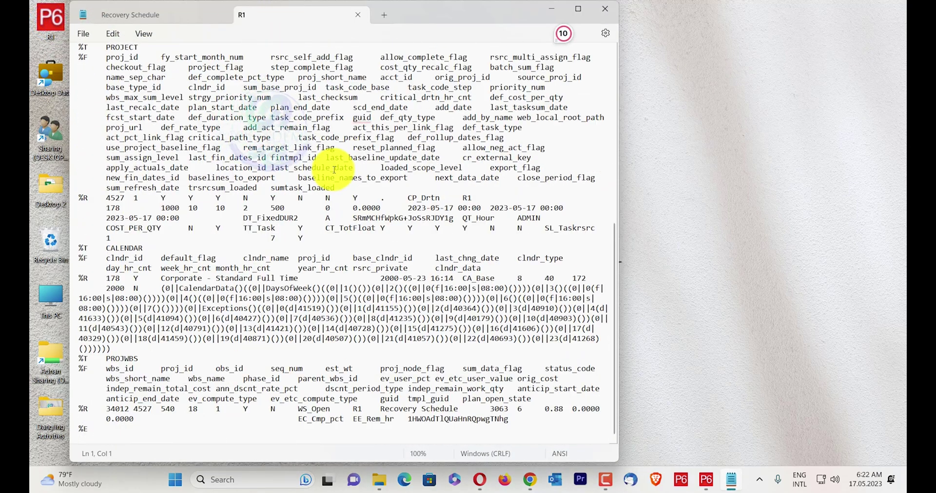
{"action": "scroll", "coordinate": [334, 171], "scroll_direction": "up", "scroll_amount": 6}
{"action": "scroll", "coordinate": [336, 166], "scroll_direction": "down", "scroll_amount": 6}
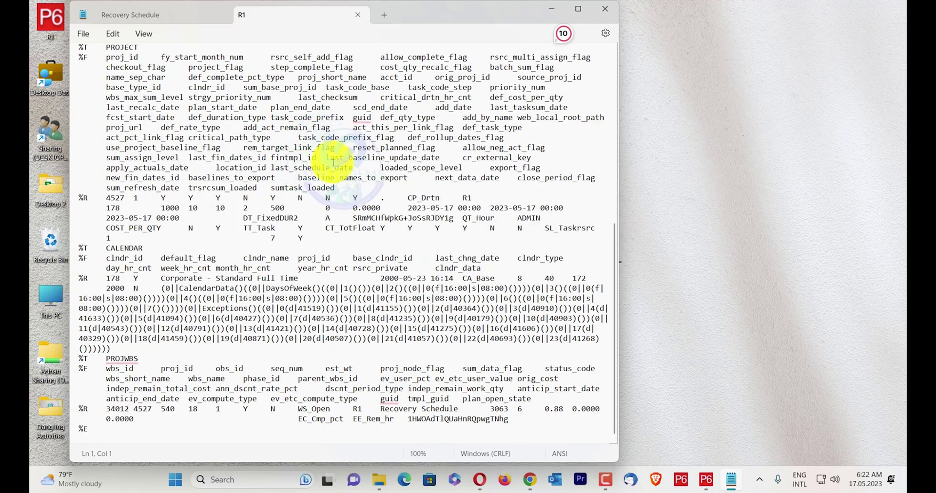
{"action": "scroll", "coordinate": [132, 205], "scroll_direction": "up", "scroll_amount": 4}
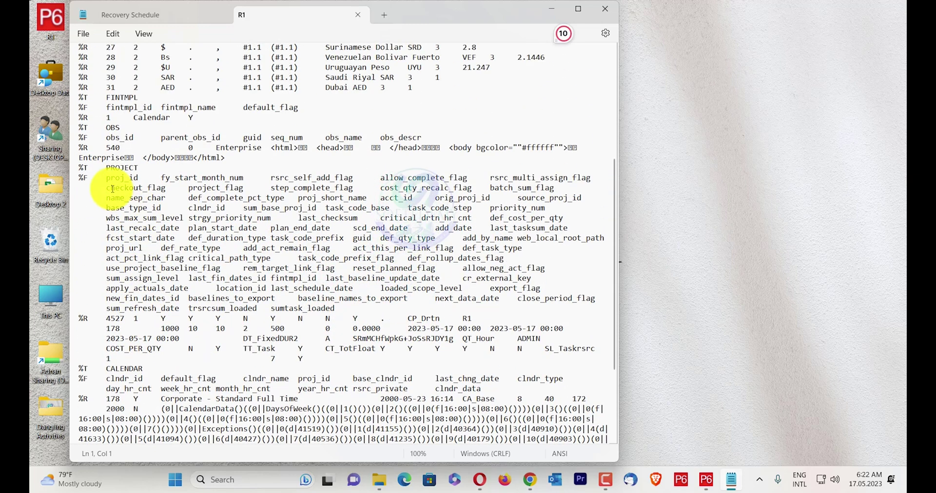
{"action": "scroll", "coordinate": [108, 185], "scroll_direction": "up", "scroll_amount": 5}
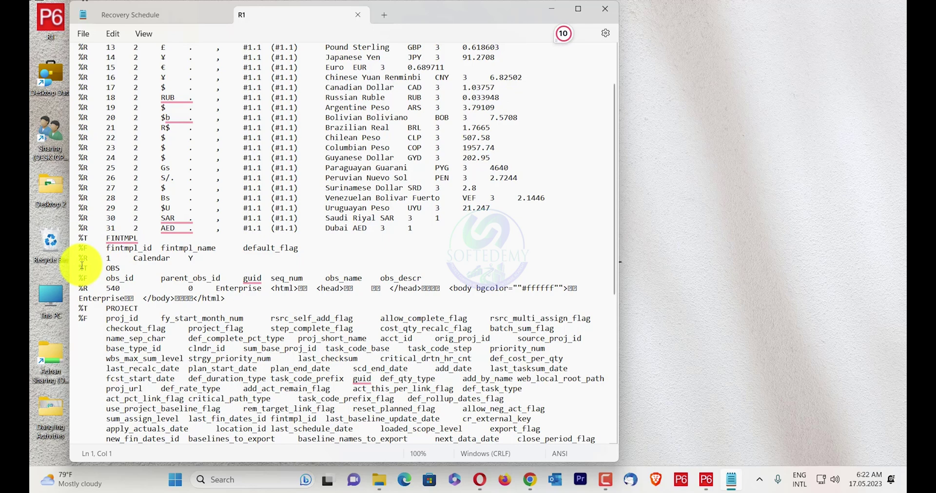
{"action": "scroll", "coordinate": [85, 268], "scroll_direction": "up", "scroll_amount": 3}
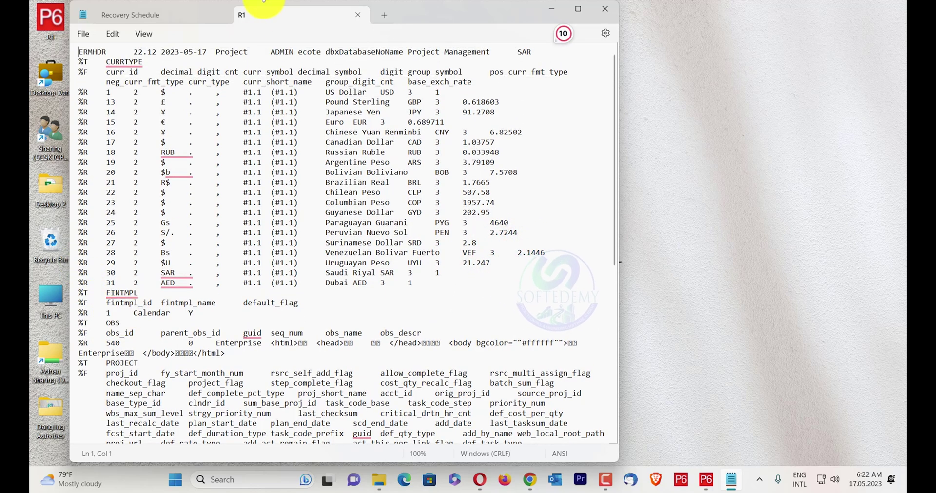
{"action": "left_click", "coordinate": [172, 17]}
- Copy the Recovery Schedule records from the selection through to the end of the file
{"action": "left_click", "coordinate": [127, 348]}
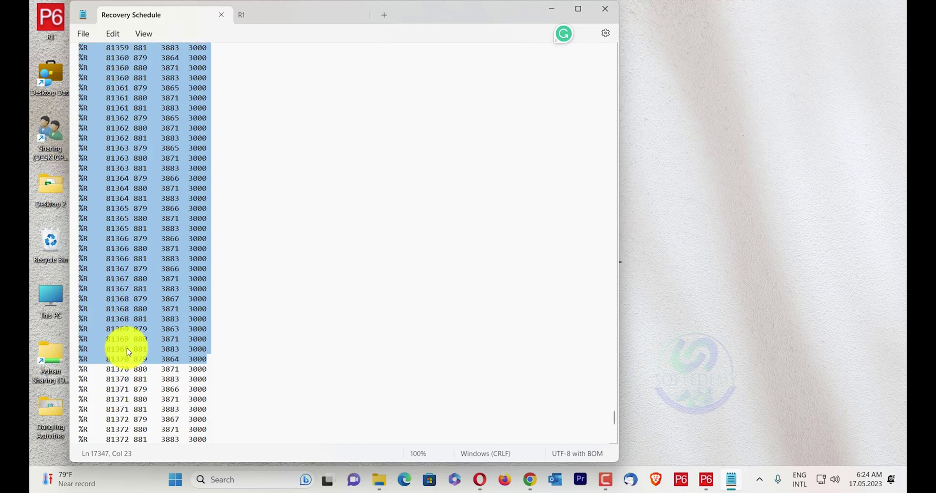
{"action": "key", "text": "ctrl+shift+End"}
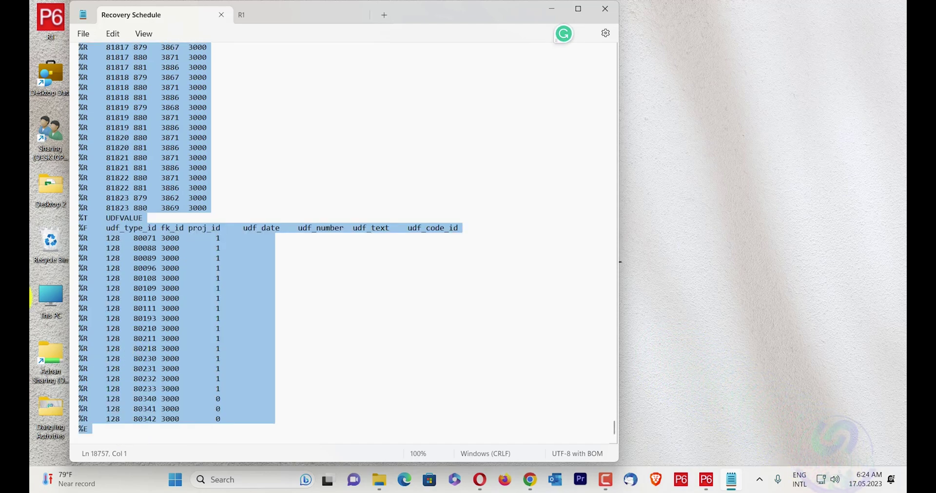
{"action": "right_click", "coordinate": [147, 251]}
{"action": "left_click", "coordinate": [180, 75]}
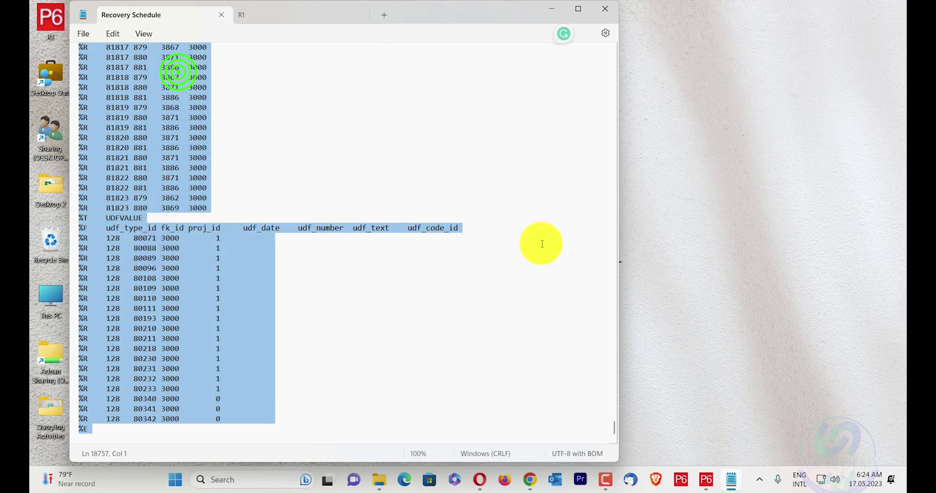
{"action": "left_click_drag", "start_coordinate": [613, 432], "coordinate": [600, 37]}
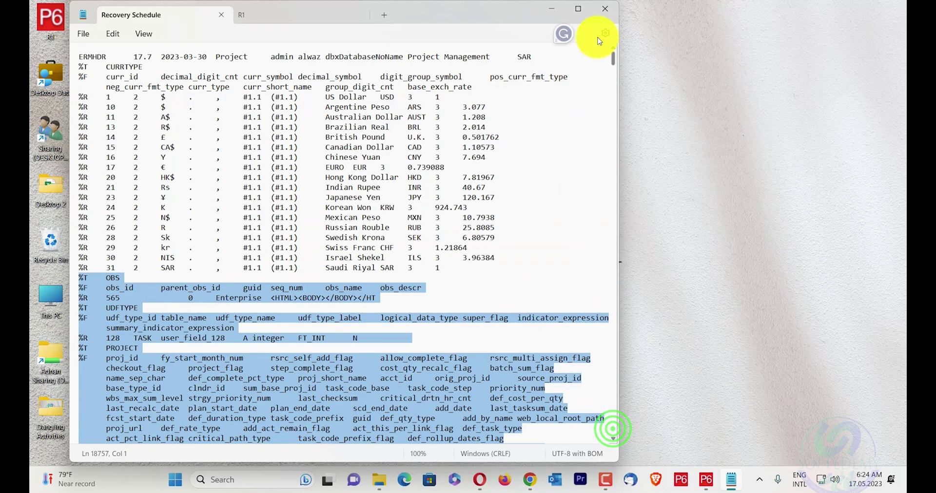
- In R1.xer, replace everything from %T OBS onward with the copied data and save
{"action": "left_click", "coordinate": [277, 15]}
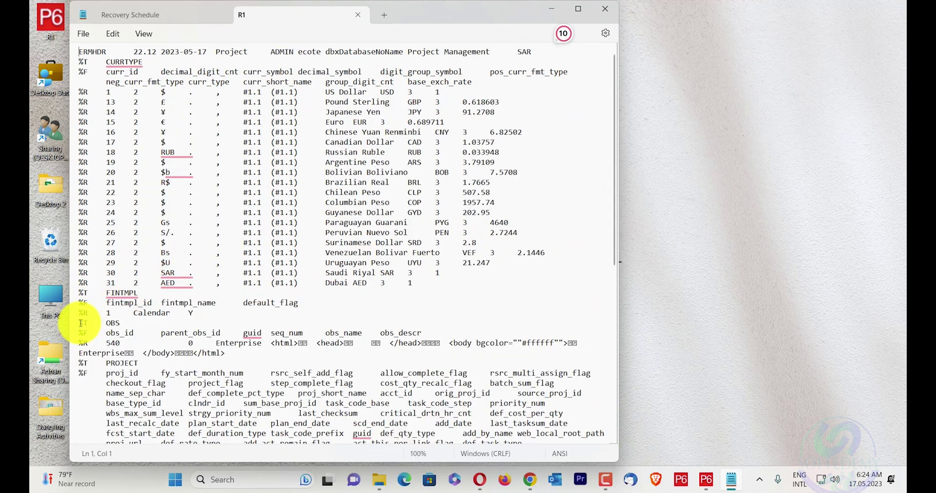
{"action": "left_click_drag", "start_coordinate": [80, 323], "coordinate": [264, 490]}
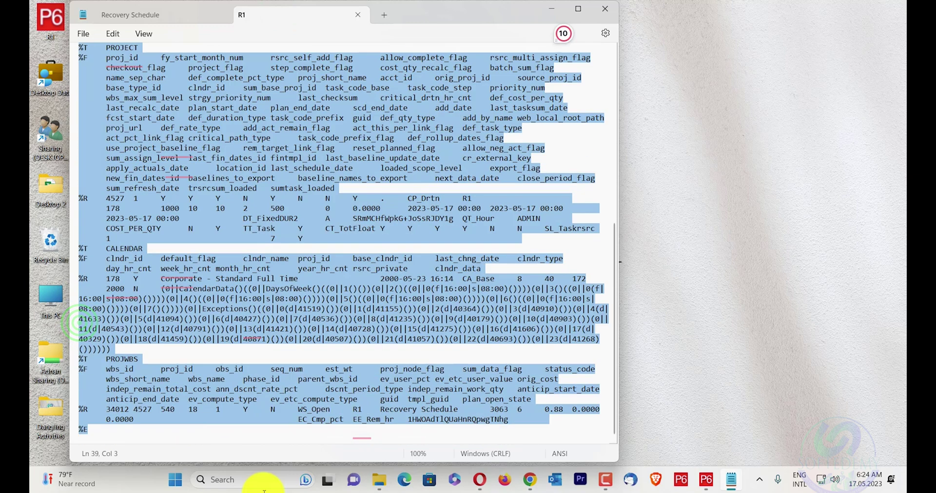
{"action": "scroll", "coordinate": [337, 369], "scroll_direction": "up", "scroll_amount": 2}
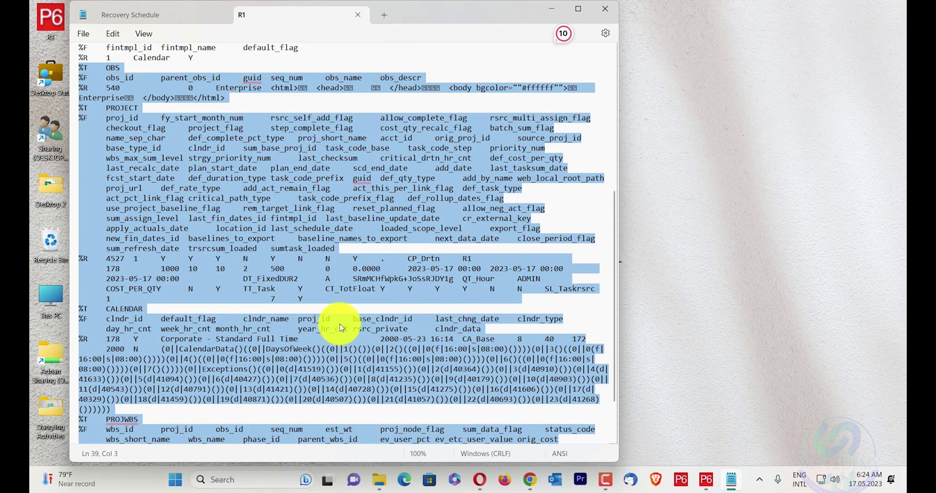
{"action": "key", "text": "ctrl+v"}
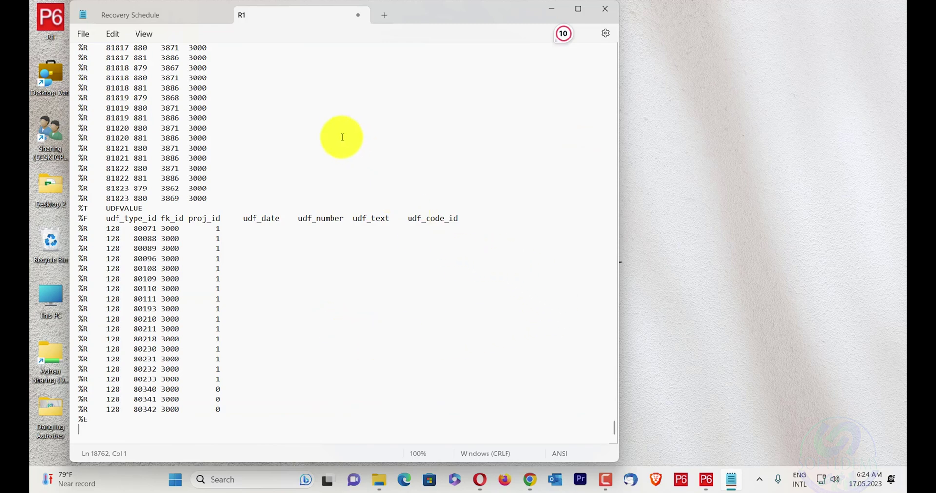
{"action": "left_click", "coordinate": [79, 38]}
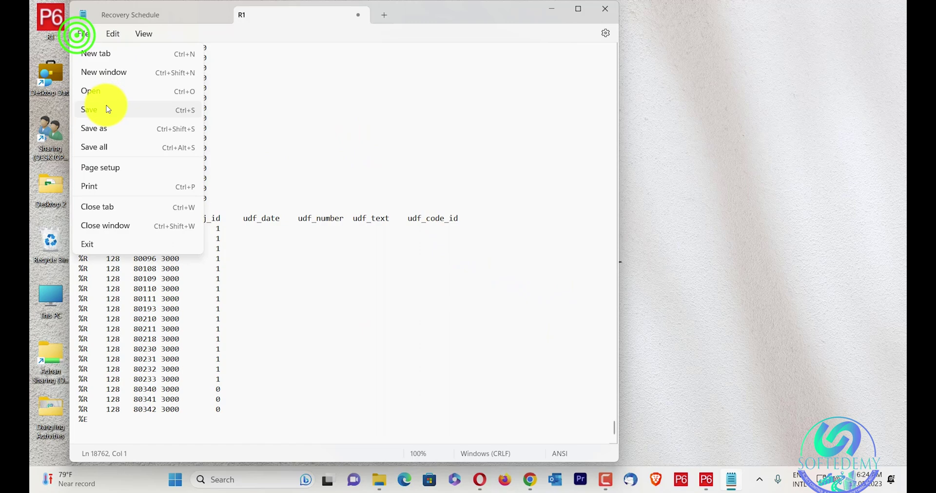
{"action": "left_click", "coordinate": [103, 107]}
{"action": "left_click", "coordinate": [359, 17]}
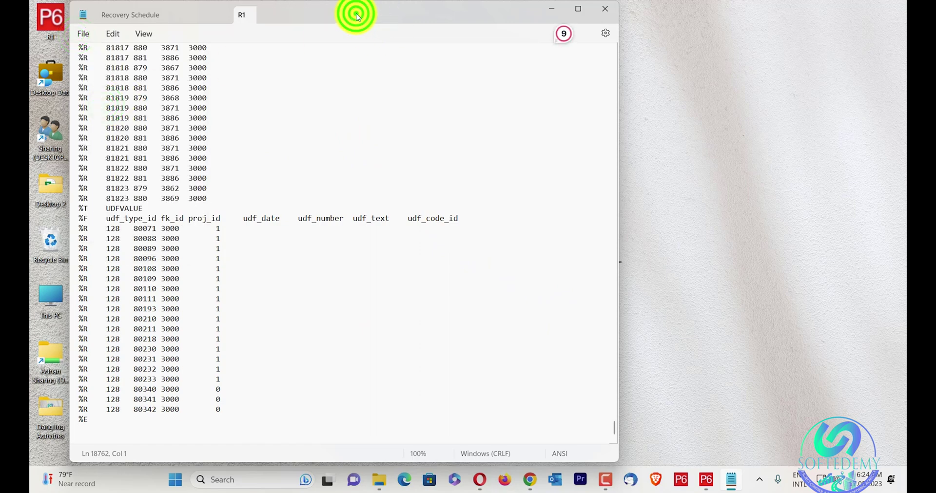
- Close Notepad and check R1.xer's properties: about 2.95 MB, modified 6:24 AM
{"action": "left_click", "coordinate": [223, 14]}
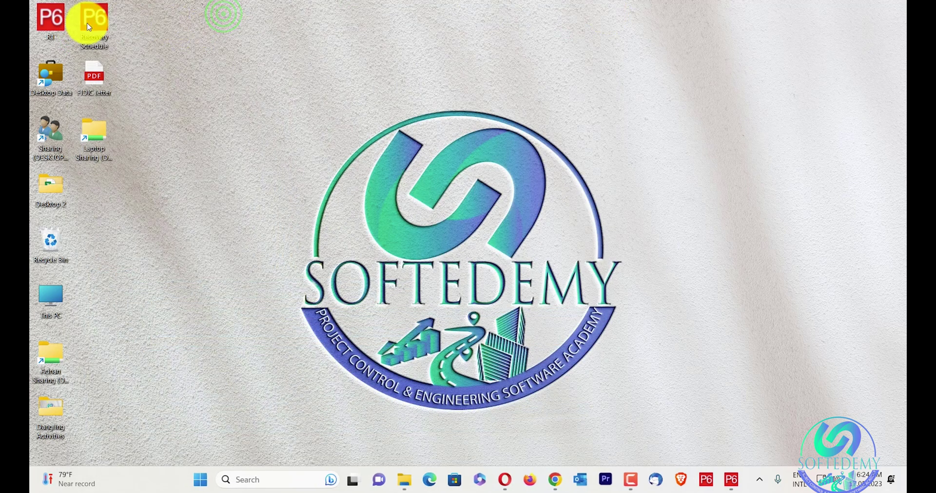
{"action": "left_click", "coordinate": [60, 22]}
{"action": "right_click", "coordinate": [61, 23]}
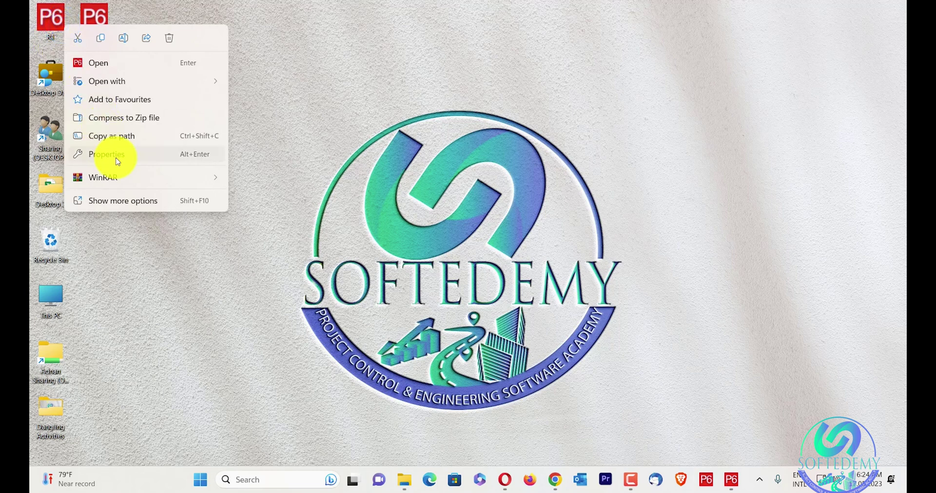
{"action": "left_click", "coordinate": [118, 162]}
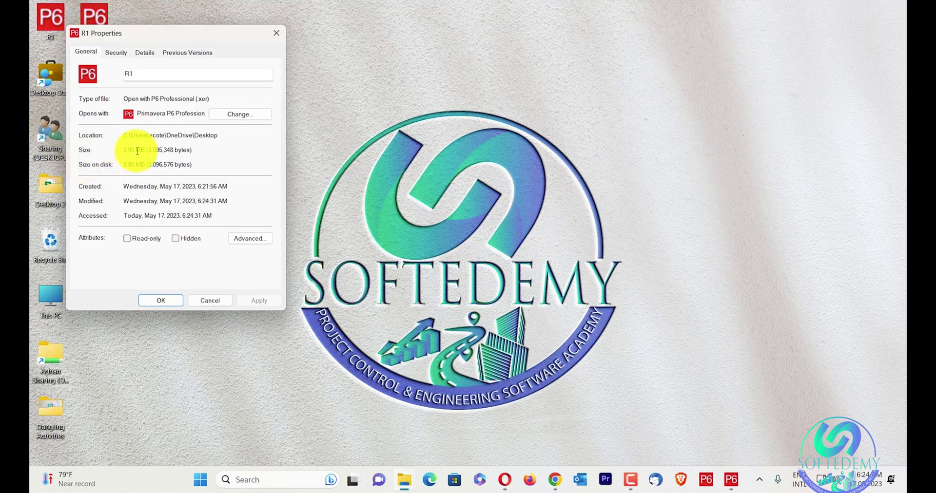
{"action": "left_click", "coordinate": [276, 33]}
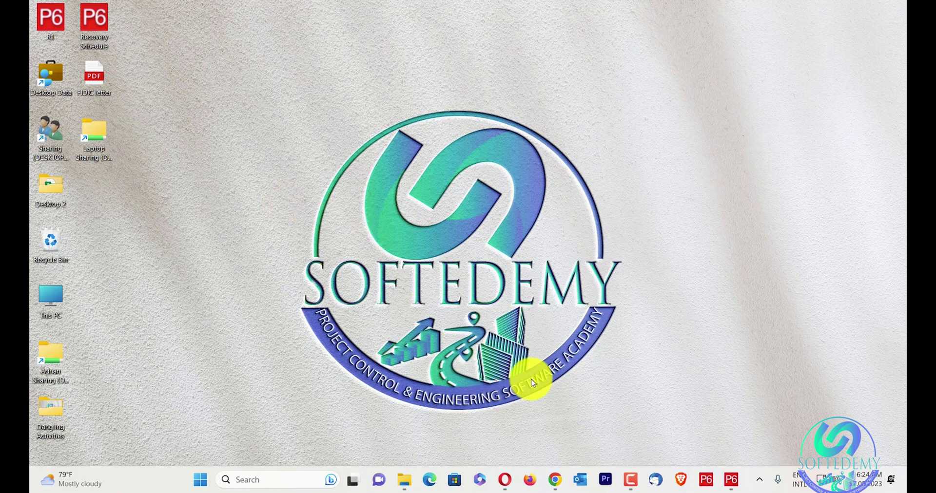
- Import the Desktop's R1.xer into P6 as an XER project file
{"action": "left_click", "coordinate": [726, 482]}
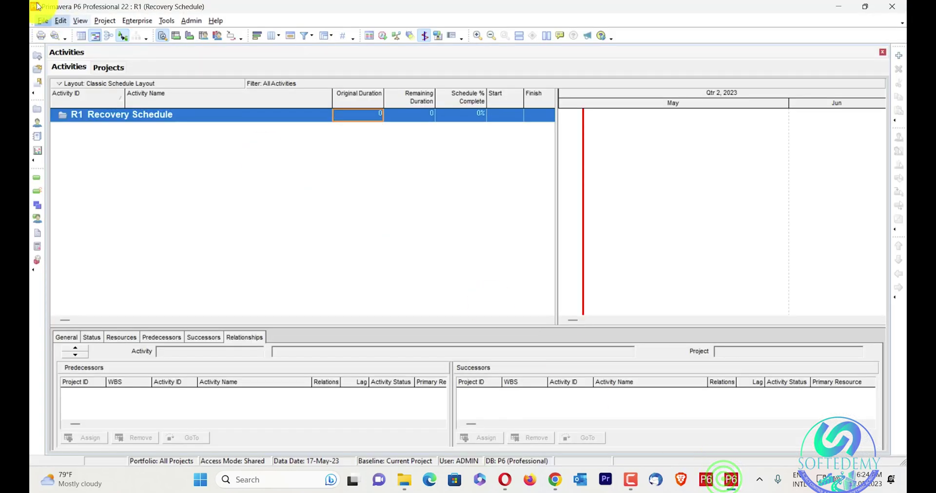
{"action": "left_click", "coordinate": [49, 23]}
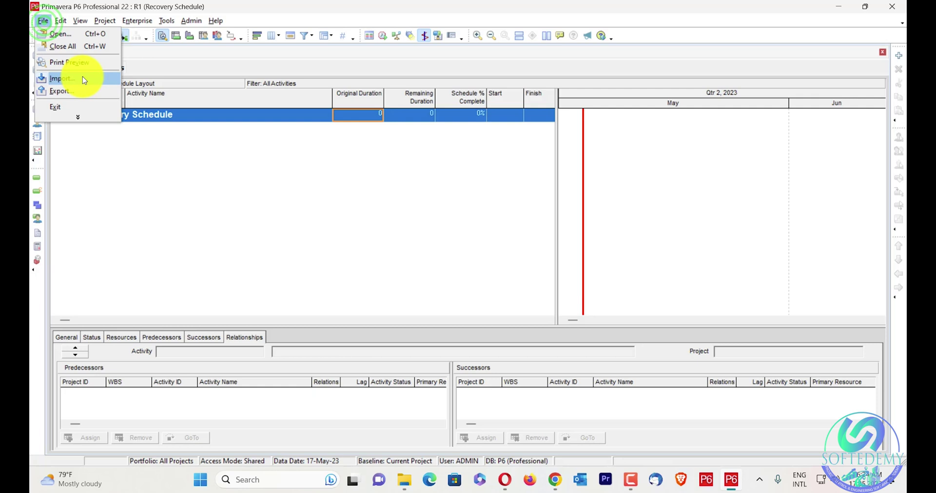
{"action": "left_click", "coordinate": [83, 77]}
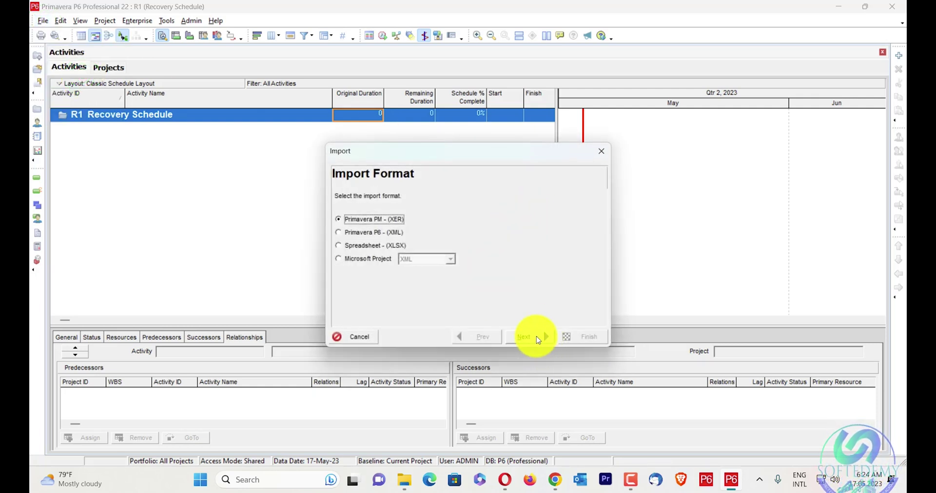
{"action": "left_click", "coordinate": [536, 337]}
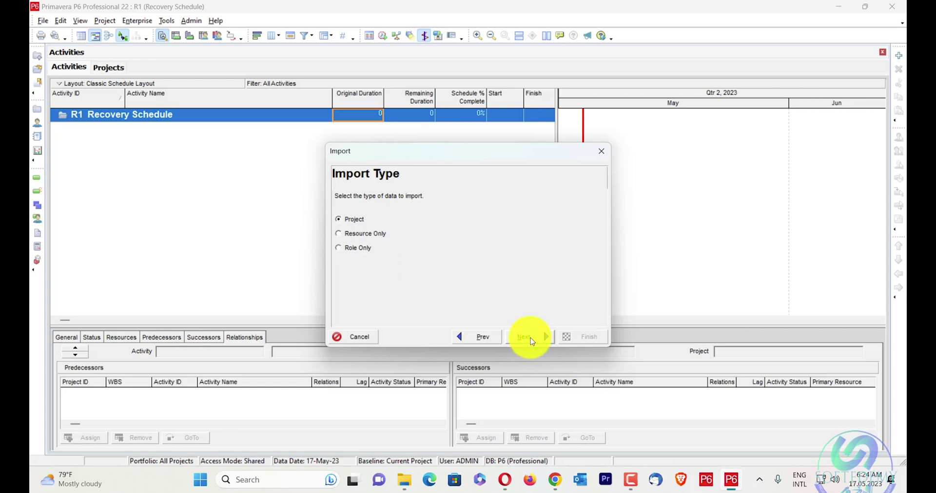
{"action": "left_click", "coordinate": [530, 338]}
{"action": "left_click", "coordinate": [502, 230]}
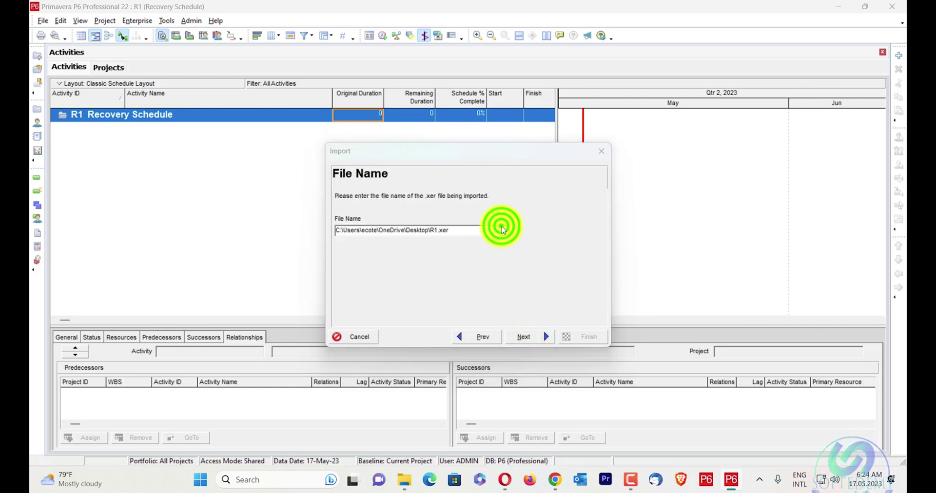
{"action": "left_click", "coordinate": [332, 161]}
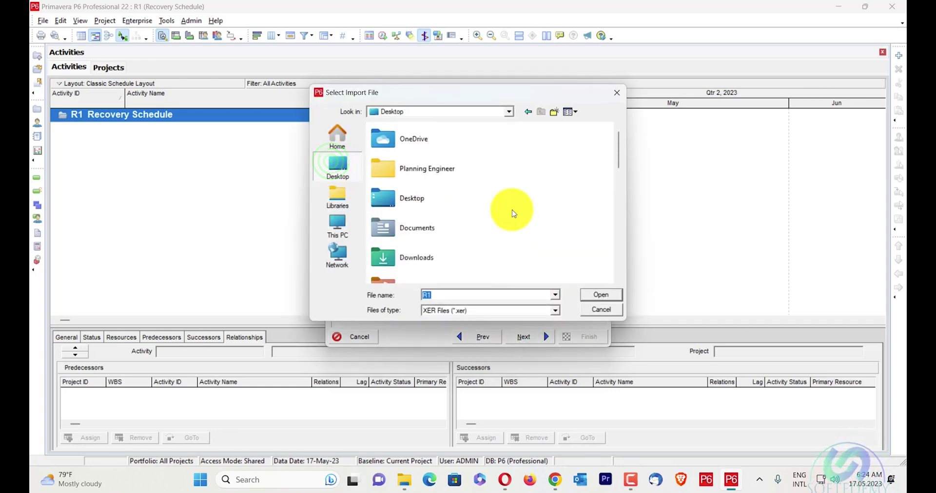
{"action": "scroll", "coordinate": [511, 210], "scroll_direction": "down", "scroll_amount": 10}
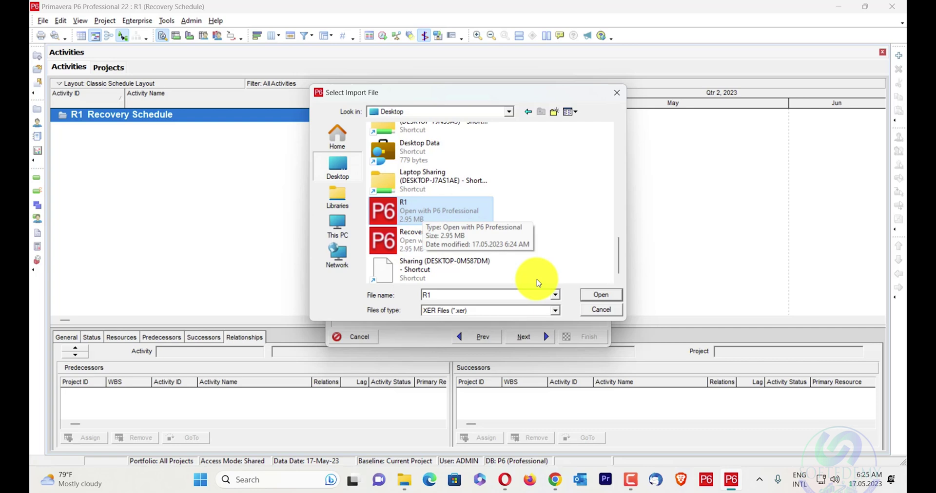
{"action": "left_click", "coordinate": [599, 295]}
{"action": "left_click", "coordinate": [538, 337]}
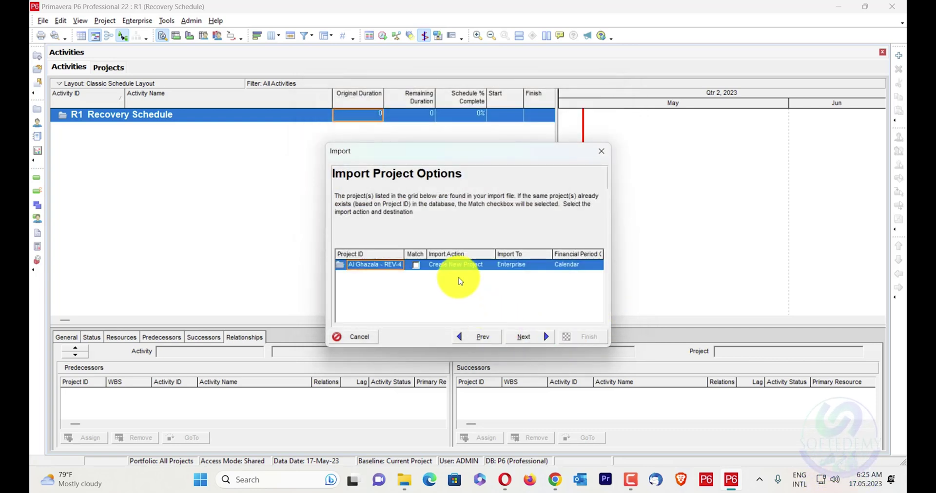
- Keep Create New Project as the action, target Enterprise, and run the import
{"action": "left_click", "coordinate": [464, 268]}
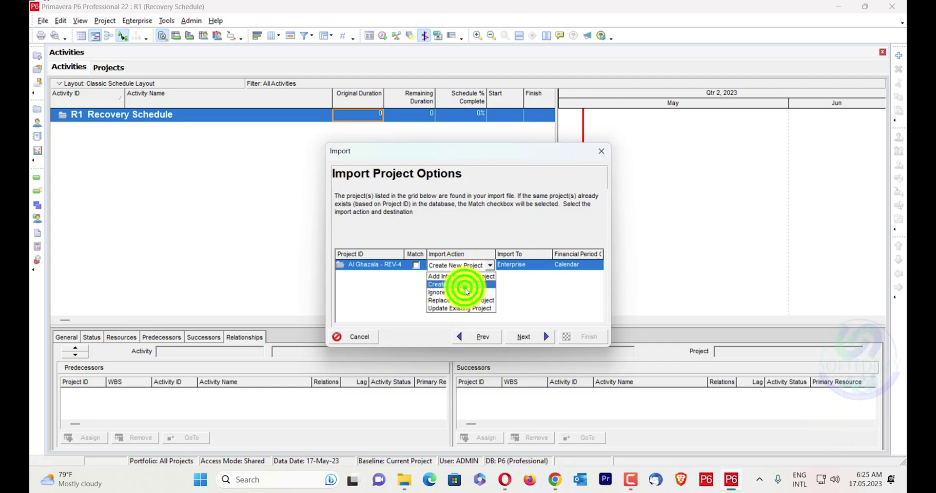
{"action": "left_click", "coordinate": [462, 285]}
{"action": "left_click", "coordinate": [542, 269]}
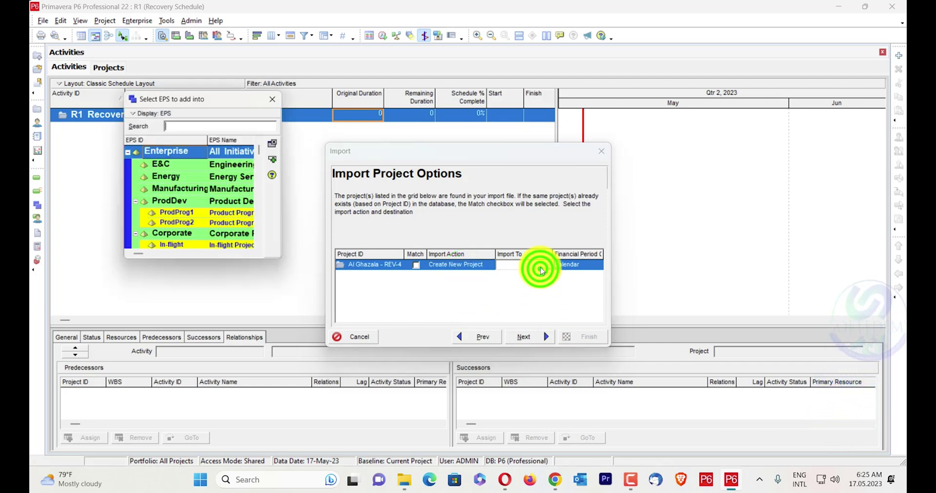
{"action": "left_click", "coordinate": [274, 157]}
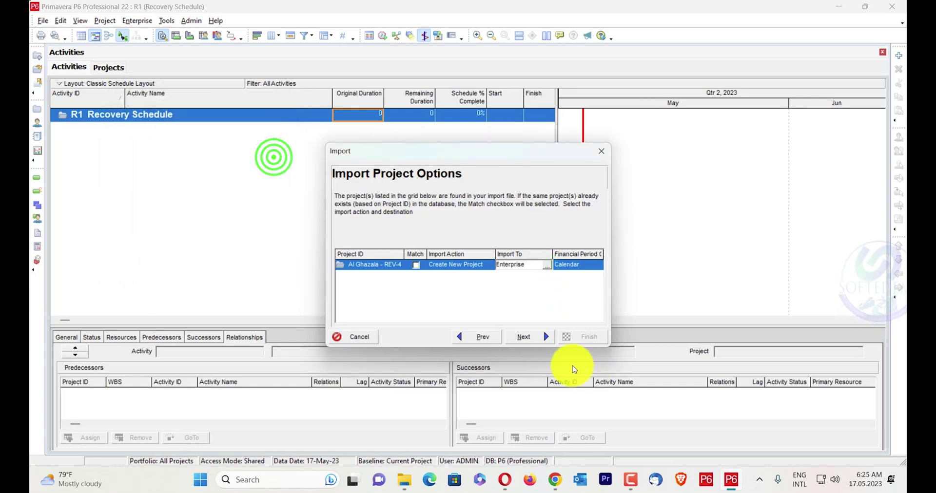
{"action": "left_click", "coordinate": [539, 337]}
{"action": "left_click", "coordinate": [539, 336]}
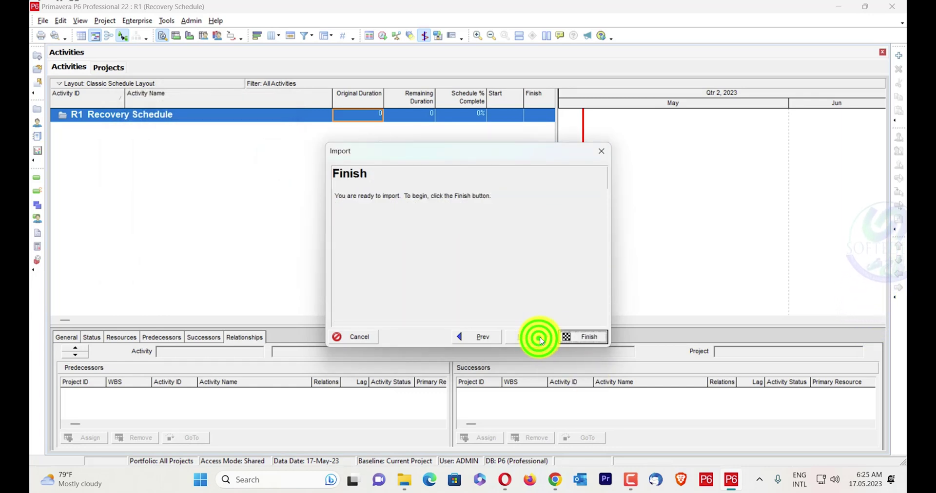
{"action": "left_click", "coordinate": [569, 335]}
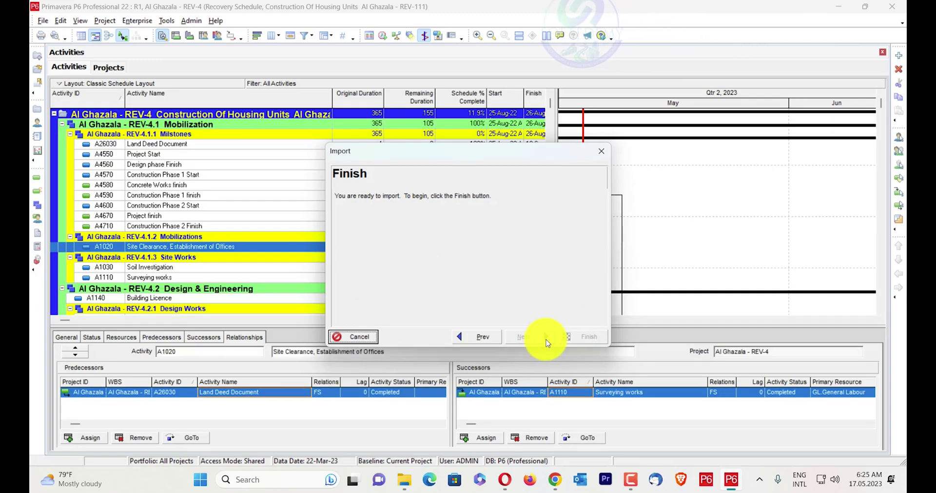
- Close the Import Result dialog and review the imported Al Ghazala REV-4 activities
{"action": "left_click", "coordinate": [575, 337]}
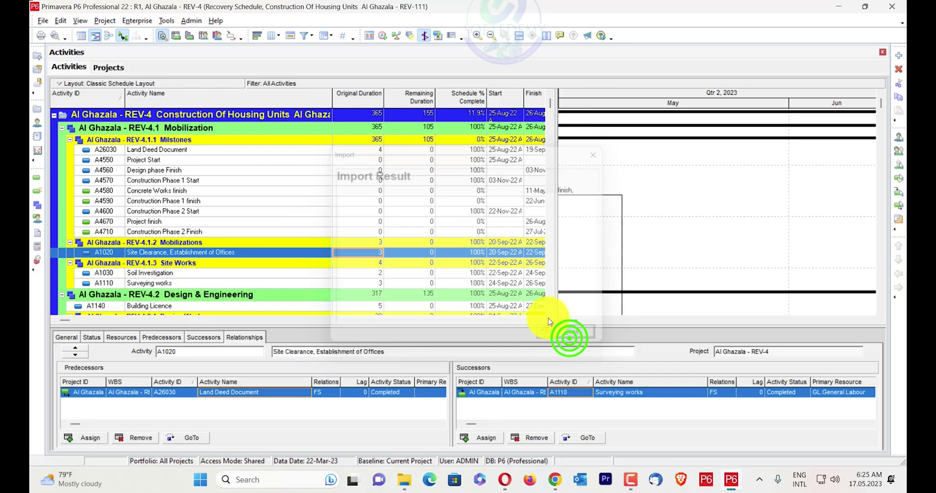
{"action": "mouse_move", "coordinate": [551, 104]}
{"action": "left_mouse_down"}
{"action": "mouse_move", "coordinate": [553, 319]}
{"action": "mouse_move", "coordinate": [548, 263]}
{"action": "mouse_move", "coordinate": [566, 96]}
{"action": "left_mouse_up"}
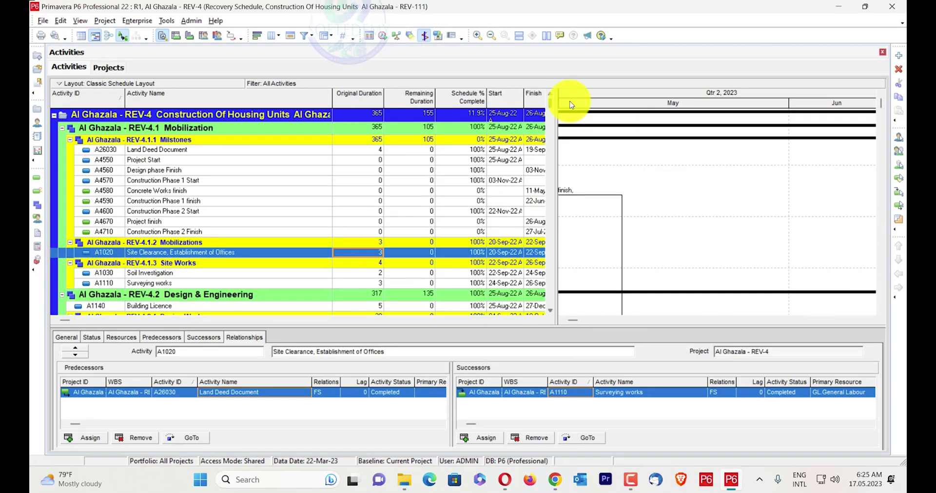